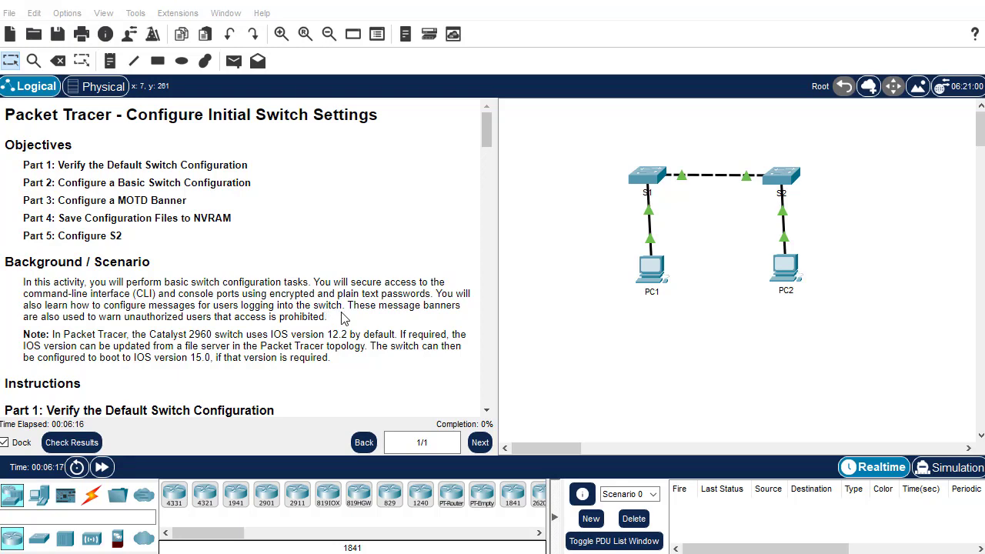
Open switch S1's CLI console and keep its window on top
scroll(344, 319, down, 1)
scroll(344, 319, down, 2)
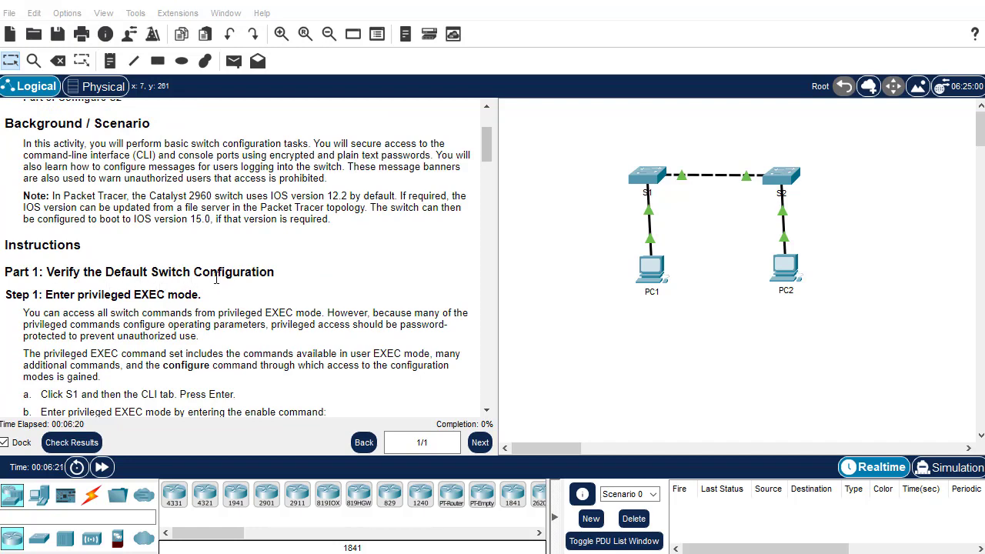
scroll(243, 277, down, 1)
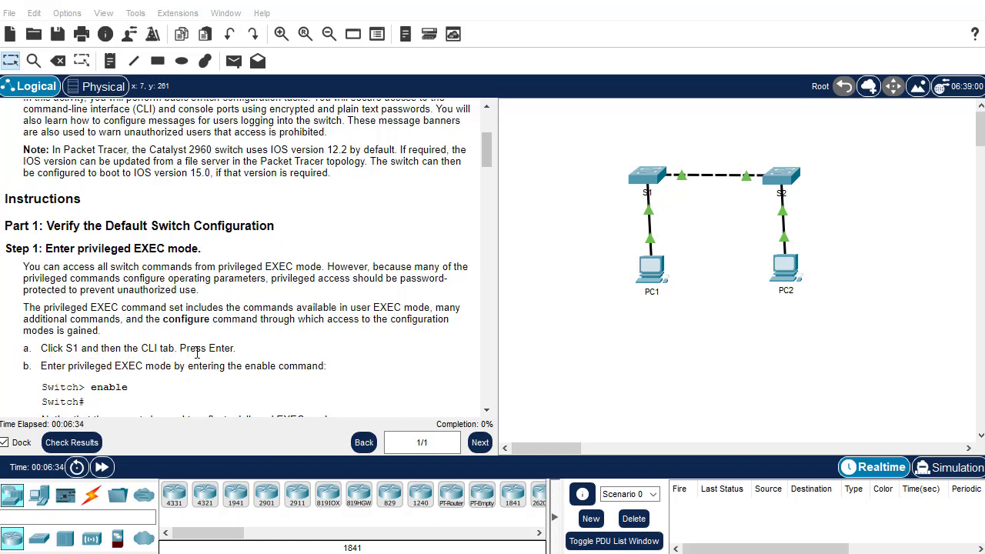
click(648, 180)
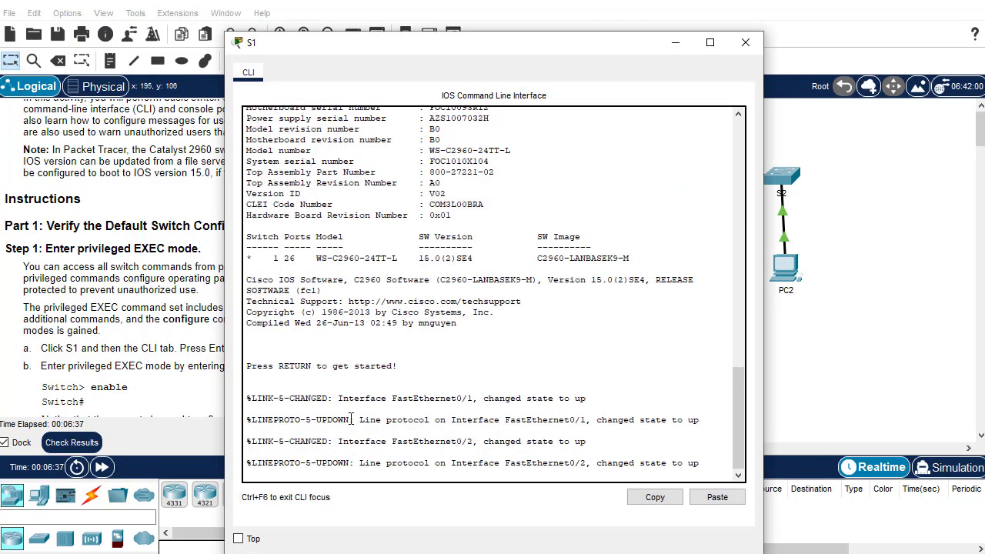
click(239, 539)
Move the S1 console beside the instructions and wake it to the Switch> prompt
drag(414, 46, 625, 23)
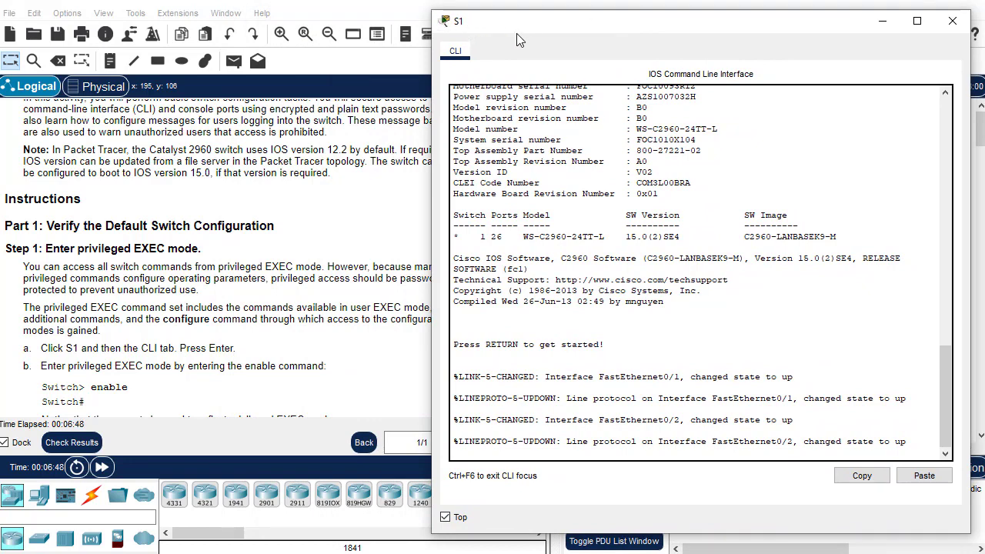
drag(532, 23, 529, 21)
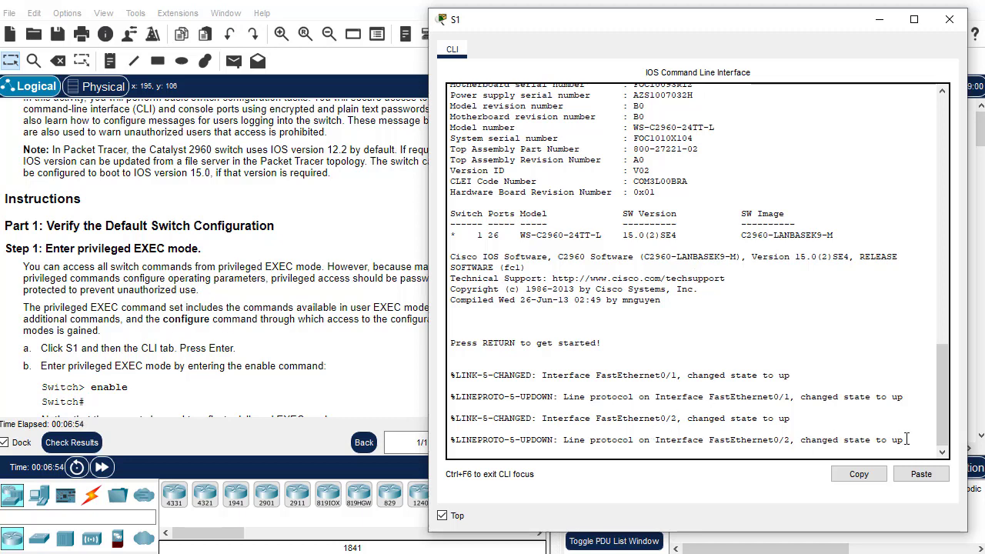
key(Return)
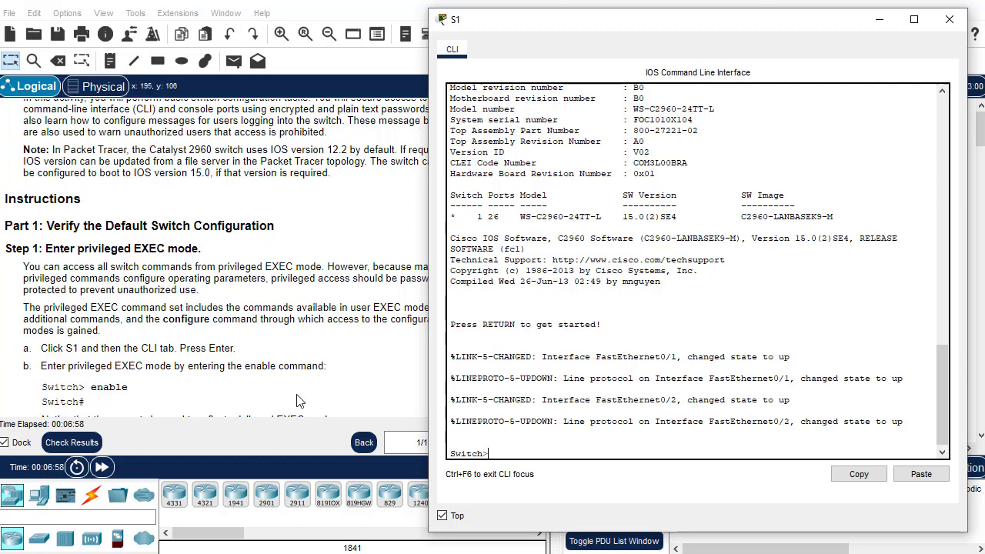
scroll(136, 372, down, 1)
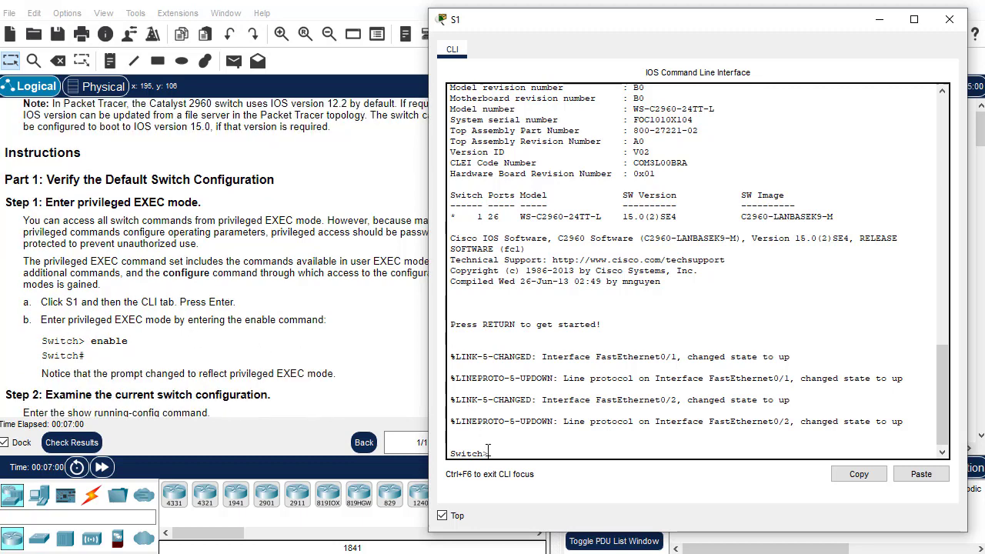
Enter privileged EXEC mode with enable, then start typing show running-config
text(enable)
key(Return)
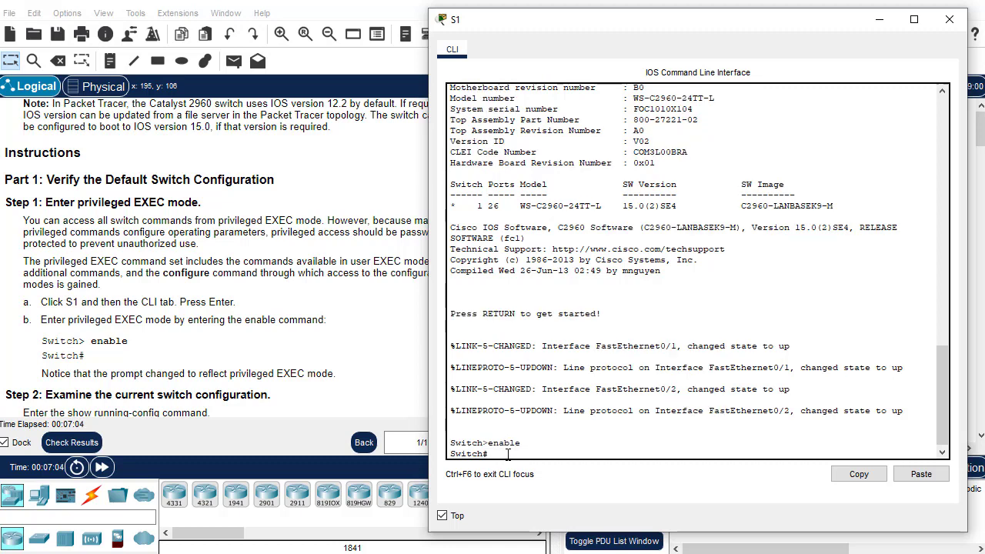
scroll(192, 363, down, 2)
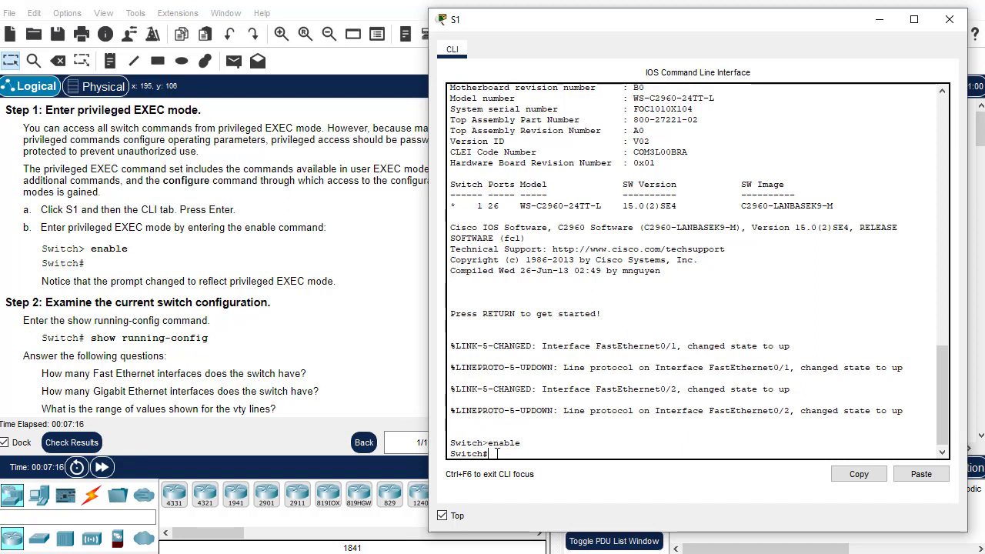
text(show)
text( run)
text(ning confi)
text(-conf)
Run show running-config, page through to the vty 0 4 and 5 15 lines, and review the output
key(Return)
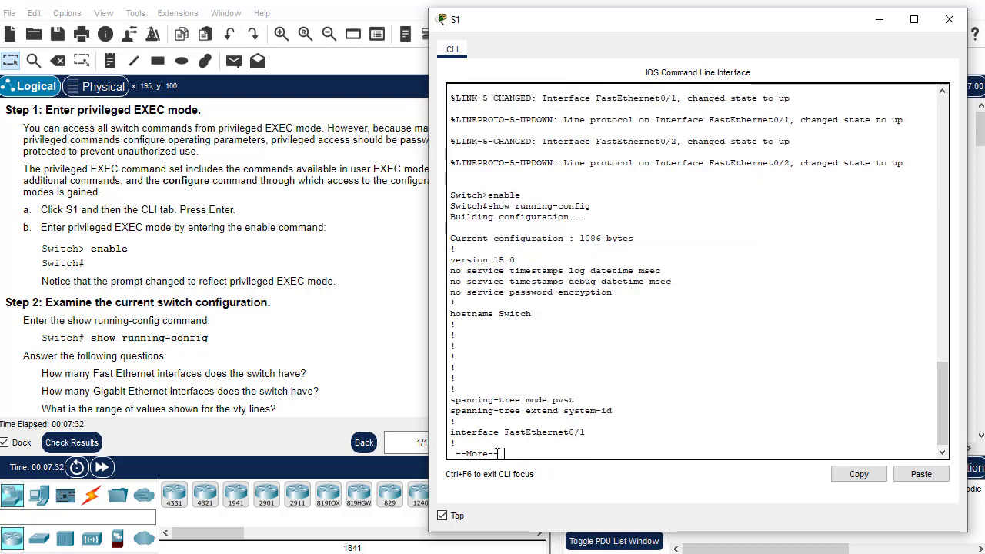
key(Return)
key(Return)
key(Return)
key(Return)
key(Return)
key(Return)
key(Return)
key(Return)
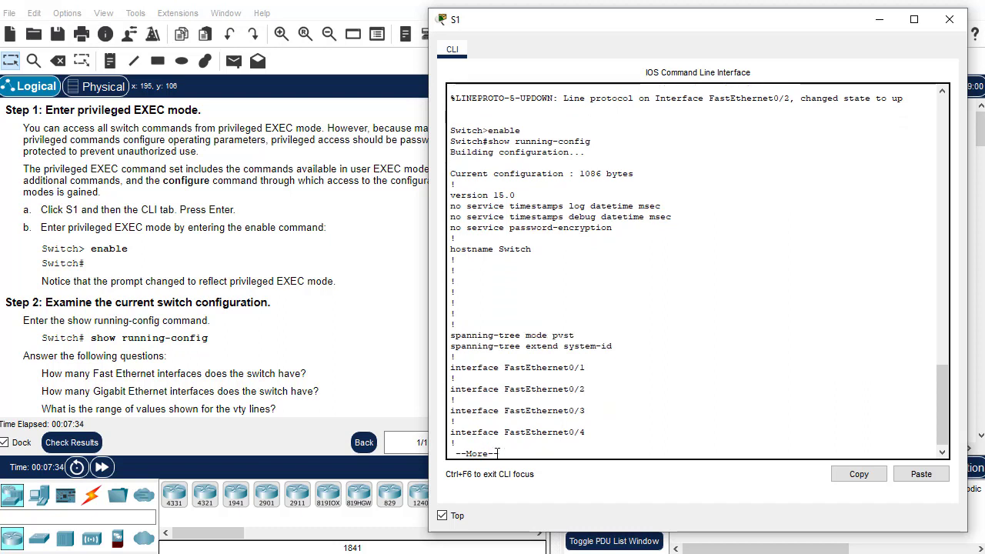
key(Return)
key(Return)
key(Return)
key(Return)
key(Return)
key(Return)
key(Return)
key(Return)
key(Return)
key(Return)
key(Return)
key(Return)
key(Return)
key(Return)
key(Return)
key(Return)
key(Return)
key(Return)
key(Return)
key(Return)
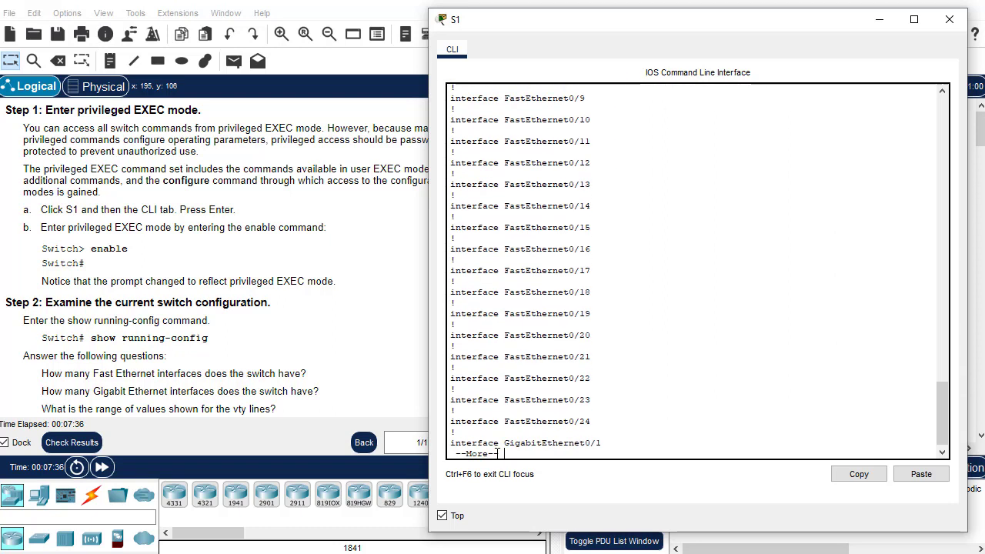
key(Return)
key(Return)
key(Return)
key(Return)
key(Return)
key(Return)
key(Return)
key(Return)
key(Return)
key(Return)
key(Return)
key(Return)
key(Return)
key(Return)
key(Return)
key(Return)
key(Return)
key(Return)
key(Return)
key(Return)
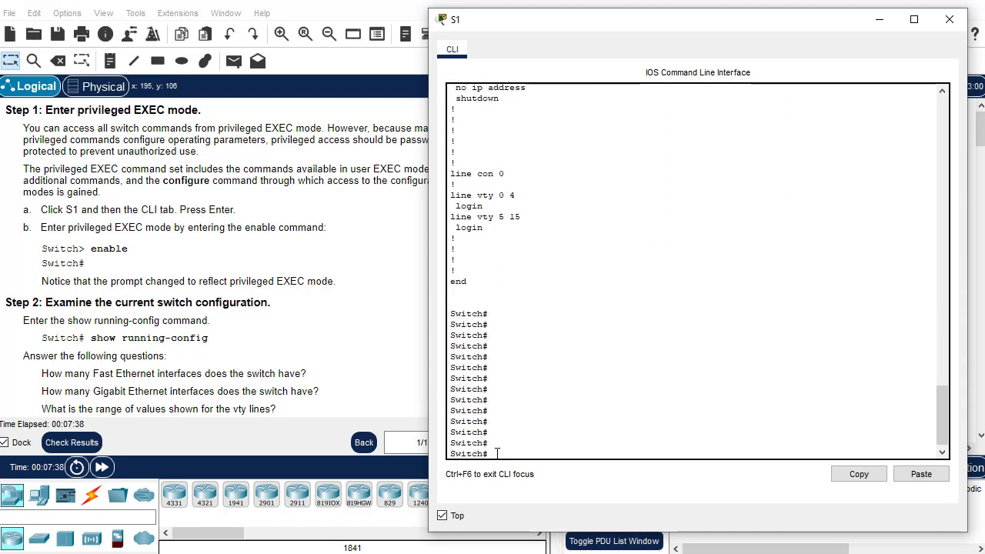
scroll(496, 452, up, 5)
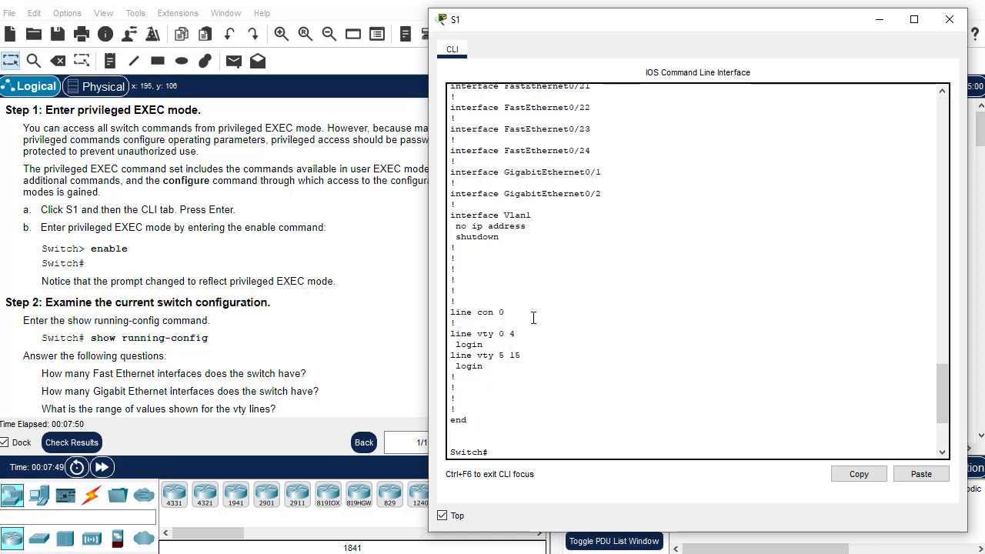
scroll(553, 206, up, 4)
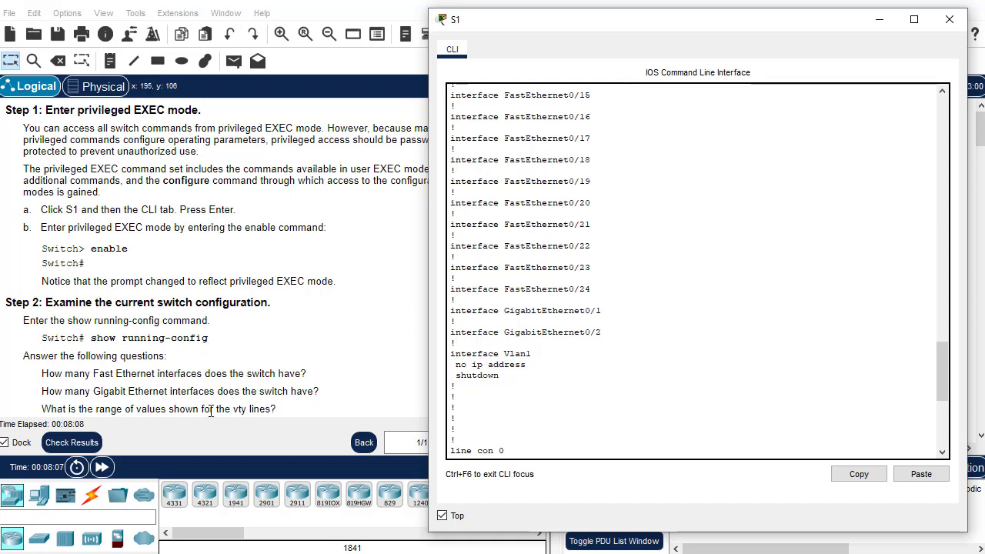
scroll(580, 322, down, 4)
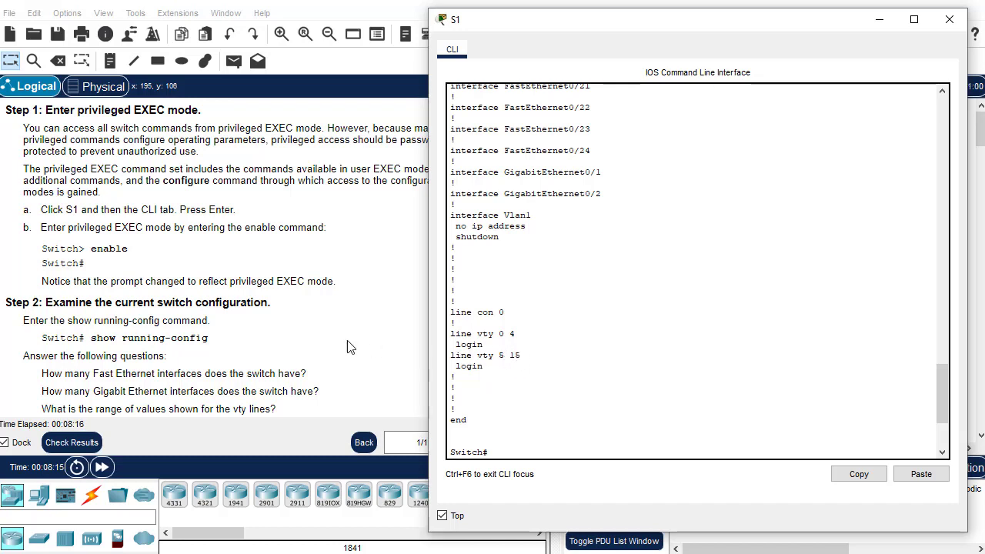
scroll(204, 373, down, 3)
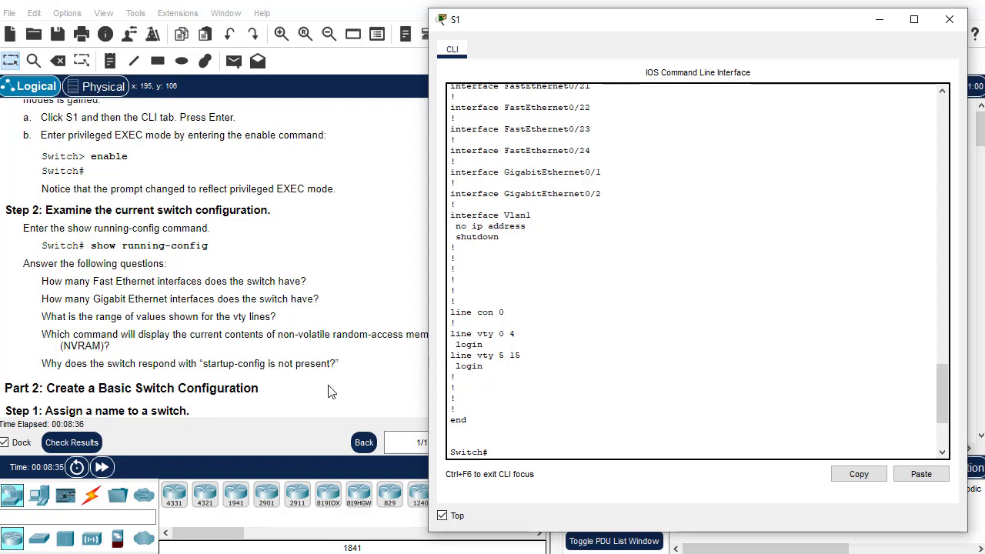
scroll(289, 387, down, 4)
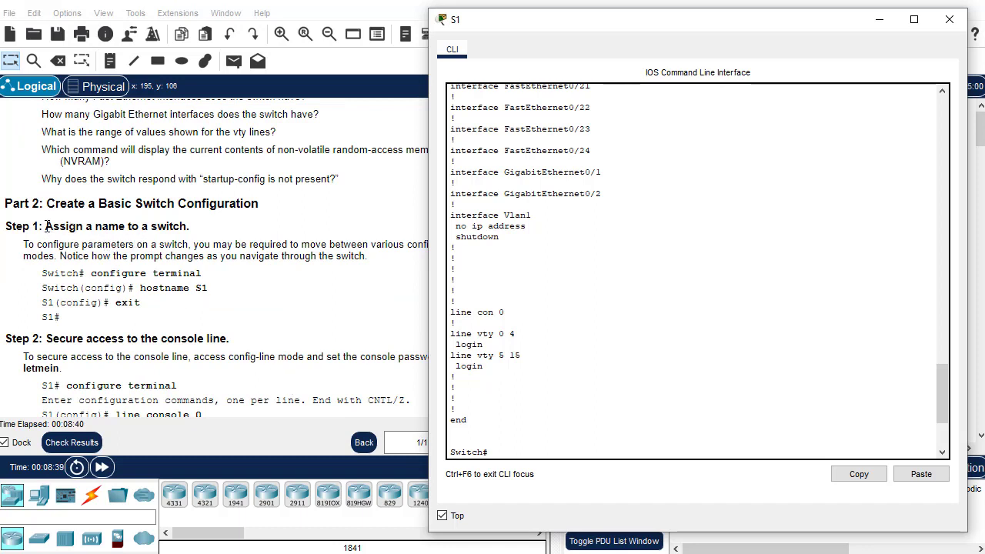
Set the hostname to S1 from configure terminal and return to the S1# prompt
click(611, 411)
key(Return)
key(Return)
key(Return)
key(Return)
key(Return)
key(Return)
key(Return)
key(Return)
key(Return)
key(Return)
key(Return)
key(Return)
key(Return)
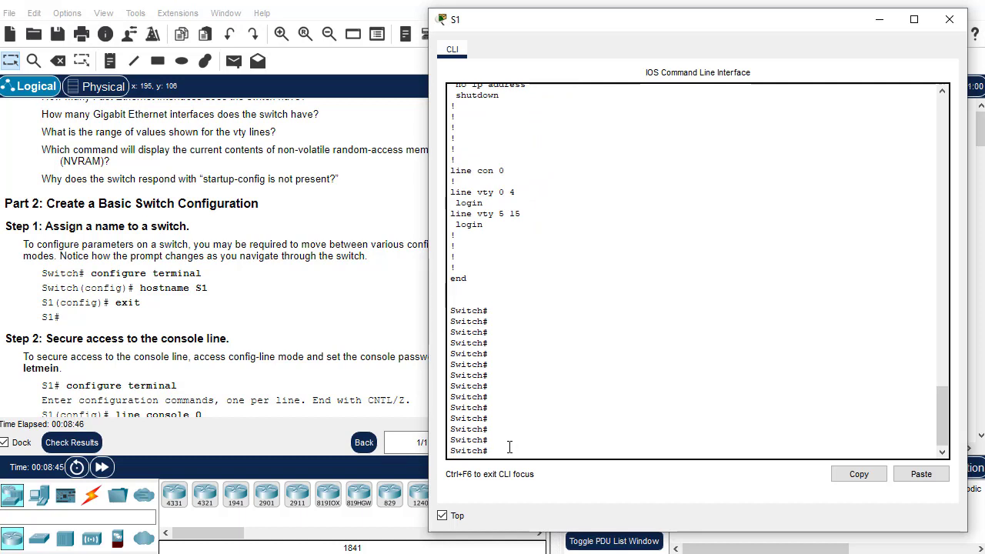
text(configure )
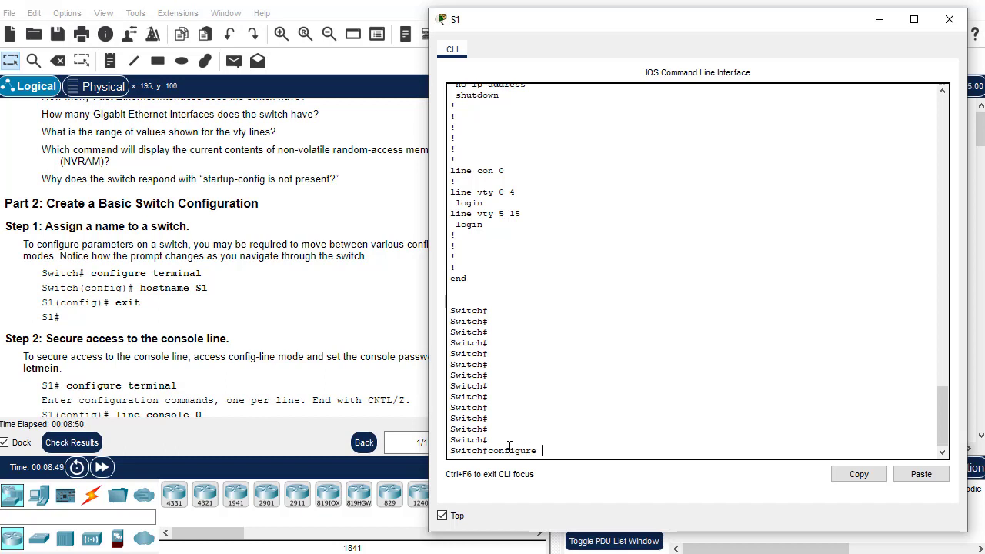
text(terminal)
key(Return)
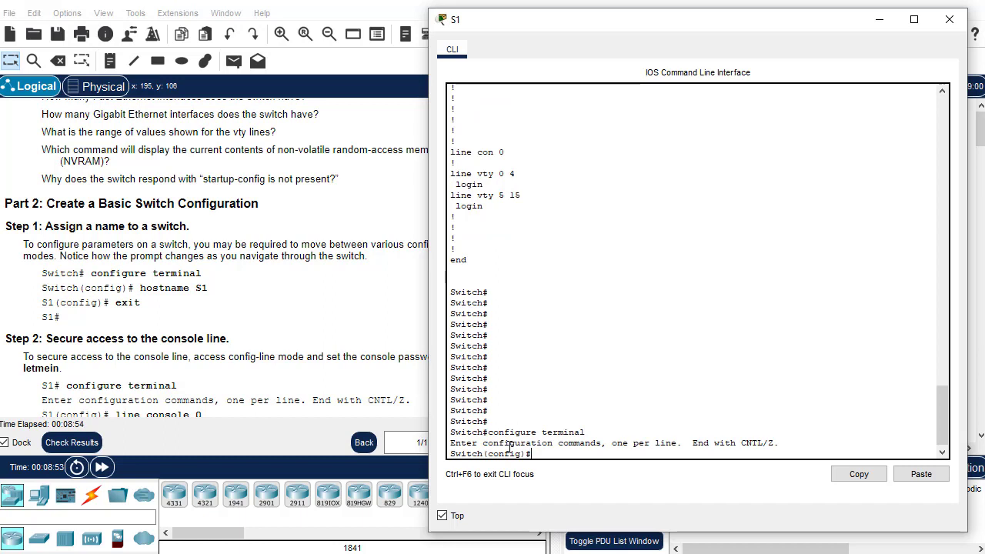
text(hostname S1)
key(Return)
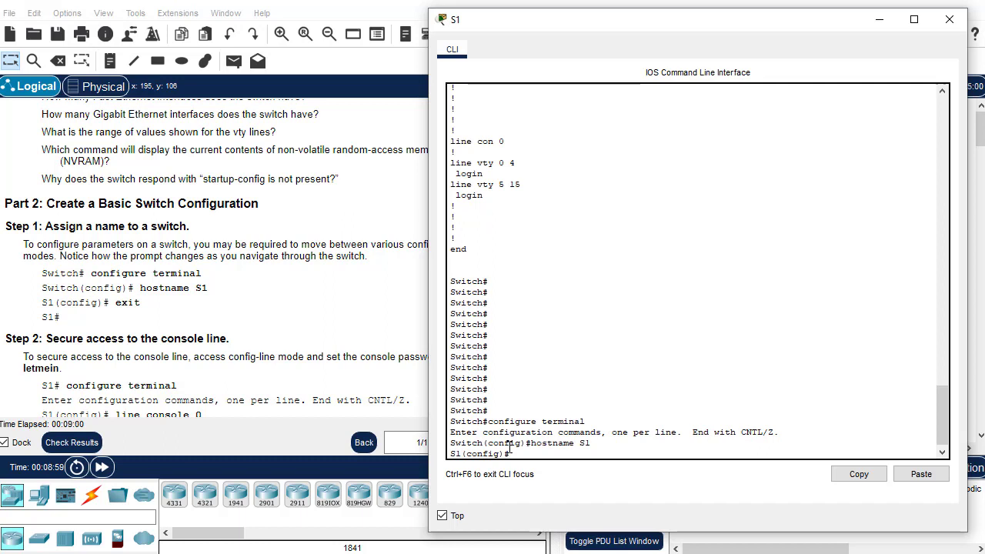
text(exit)
key(Return)
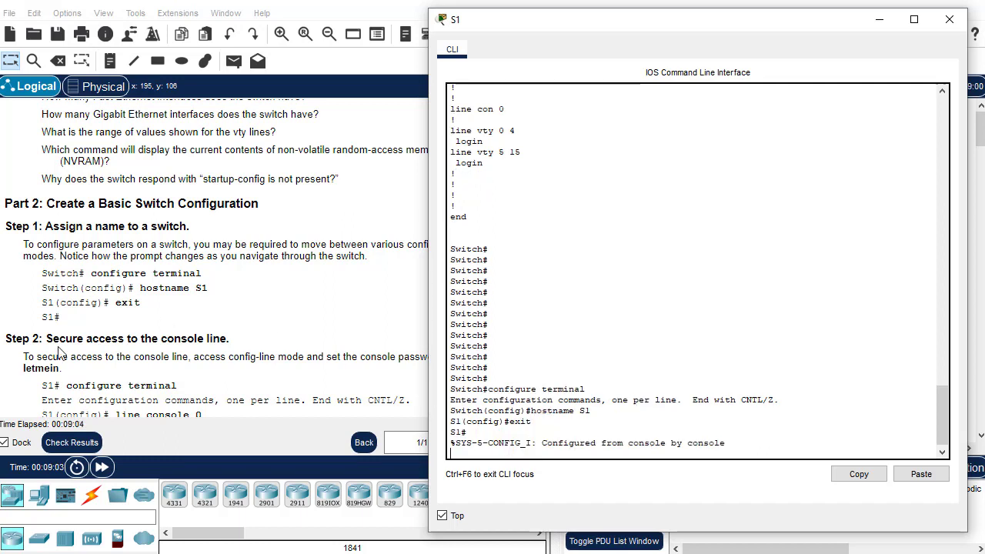
scroll(69, 342, down, 3)
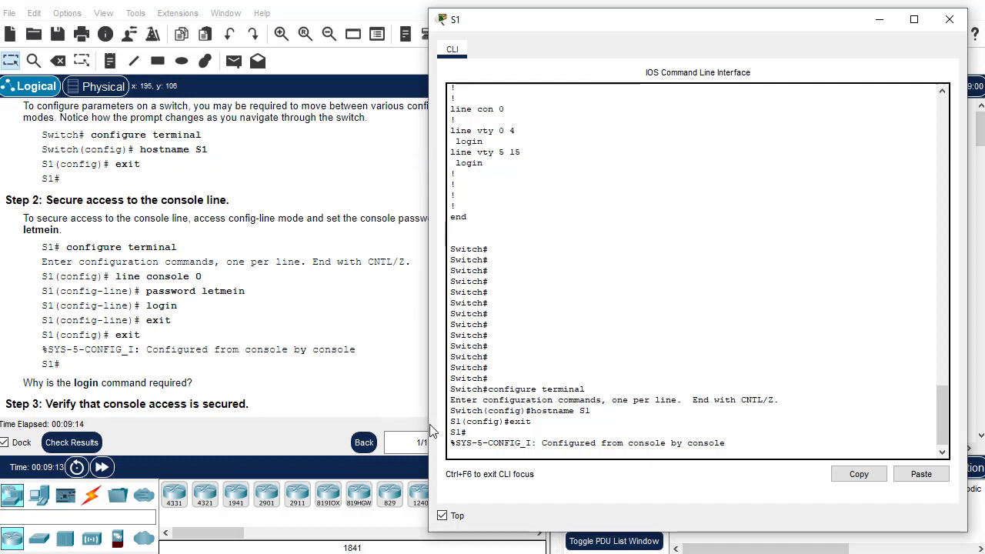
Give line console 0 the lab console password with login required, then return to S1#
key(Return)
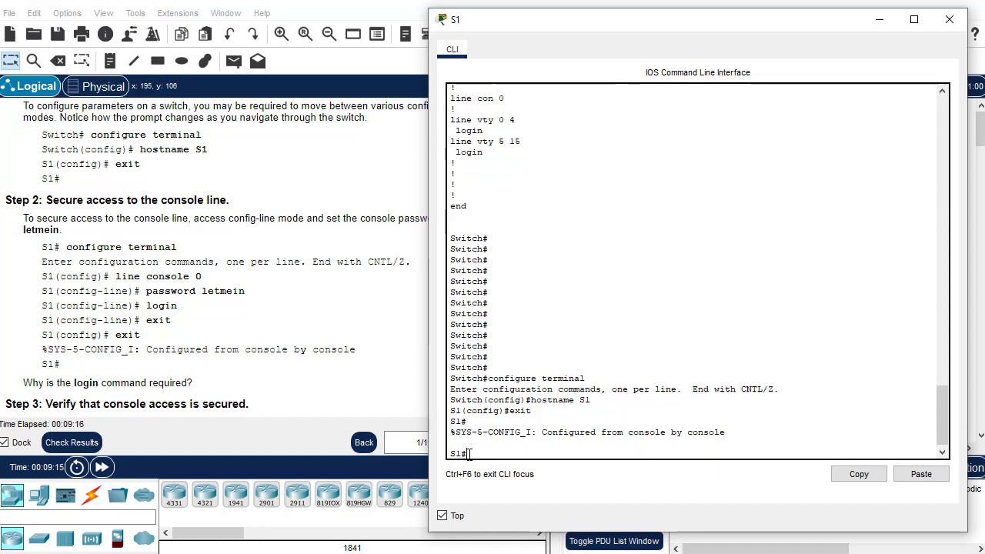
text(configure termina)
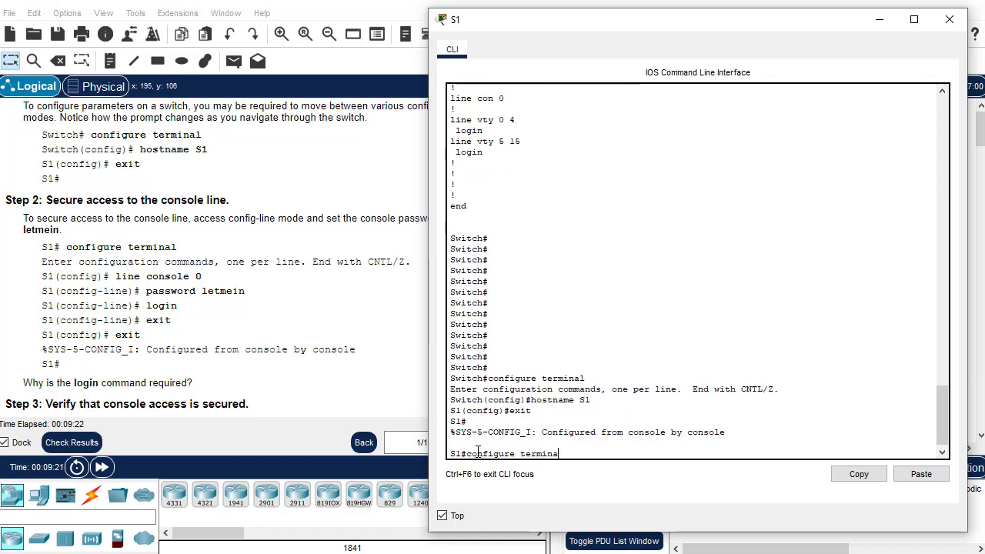
text(l)
key(Return)
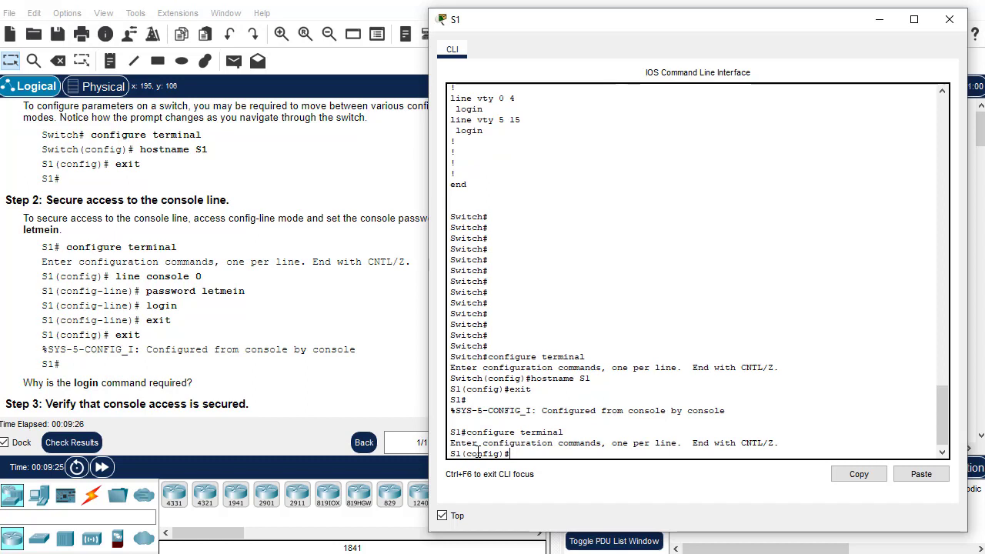
text(line console 0)
key(Return)
text(passwo)
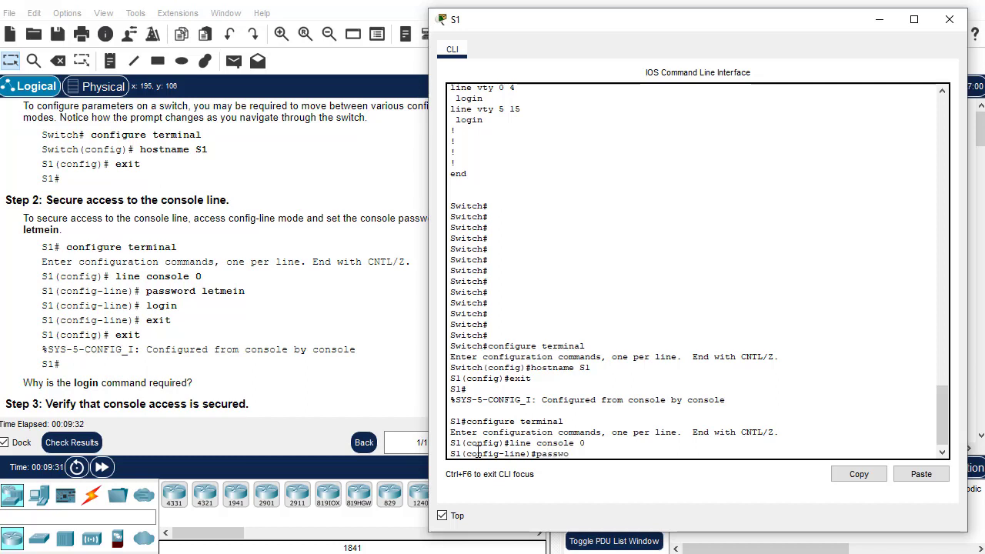
text(rd letmein)
key(Return)
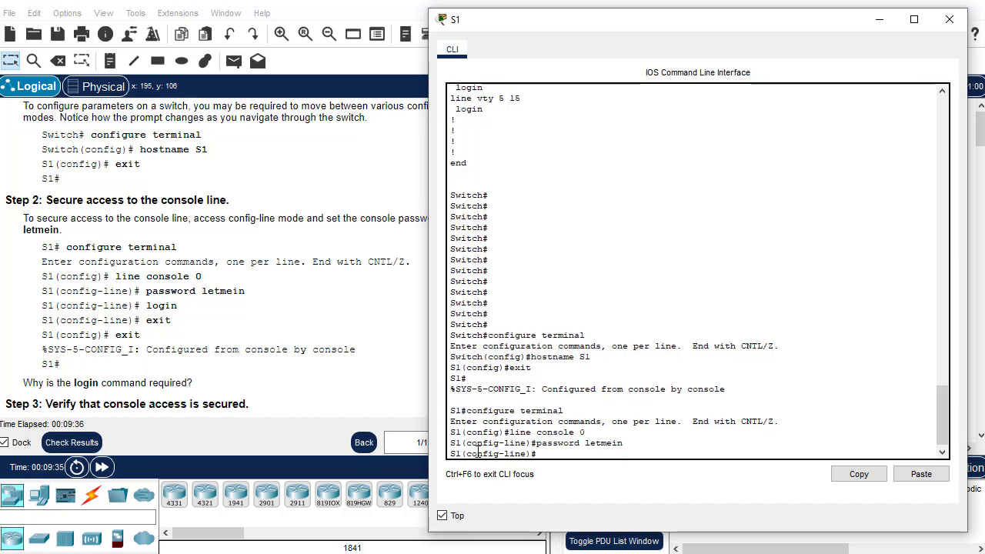
text(login)
key(Return)
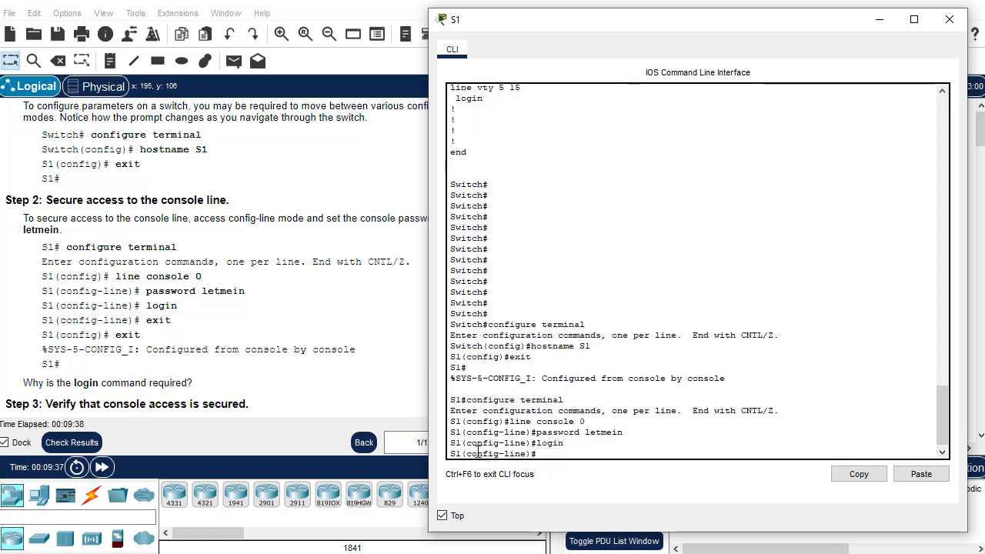
text(exit)
key(Return)
text(exit)
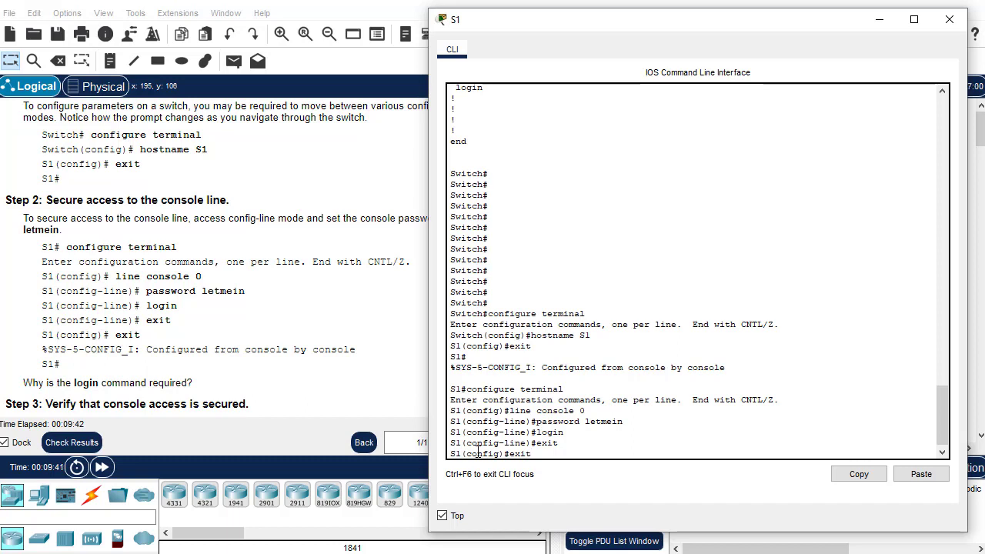
key(Return)
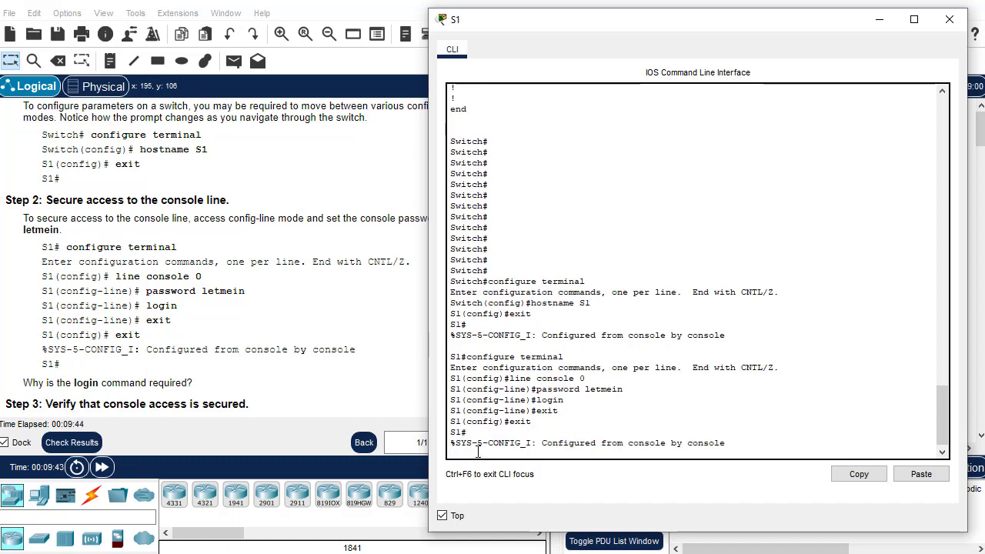
key(Return)
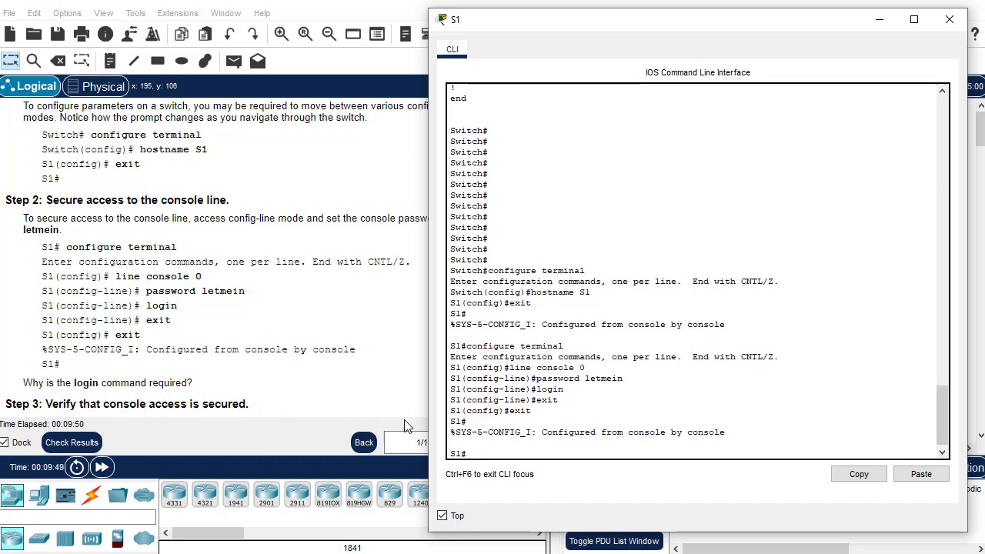
drag(537, 389, 568, 394)
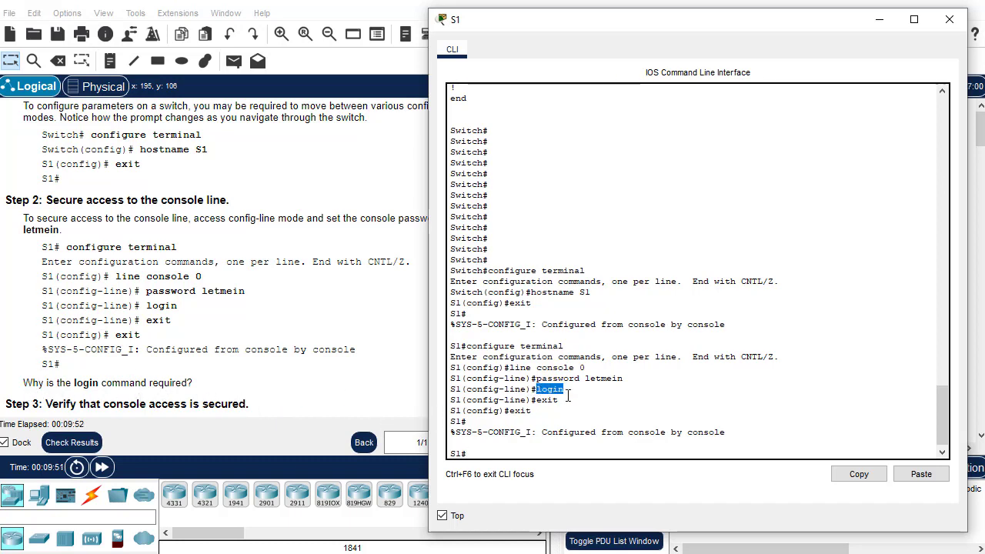
click(563, 407)
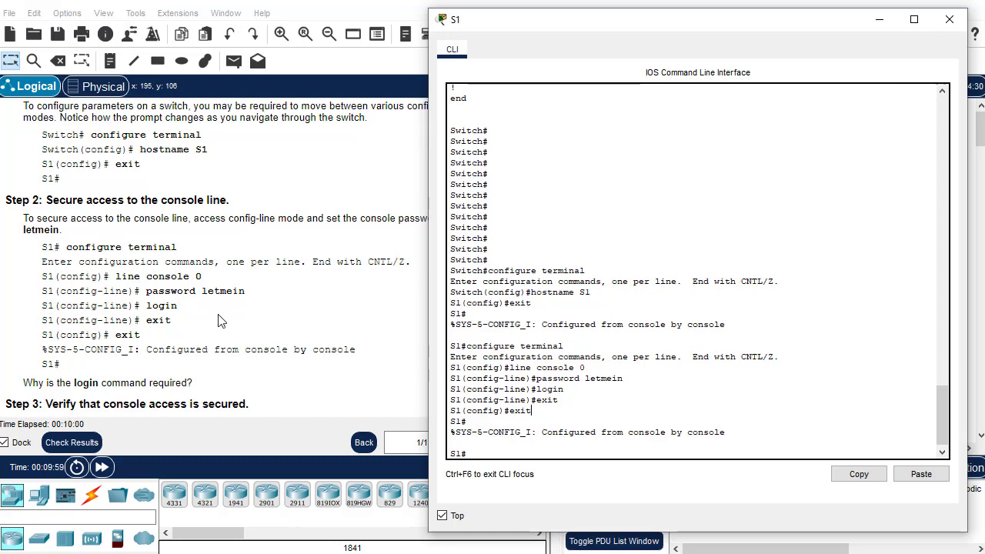
scroll(221, 321, down, 3)
scroll(221, 321, down, 1)
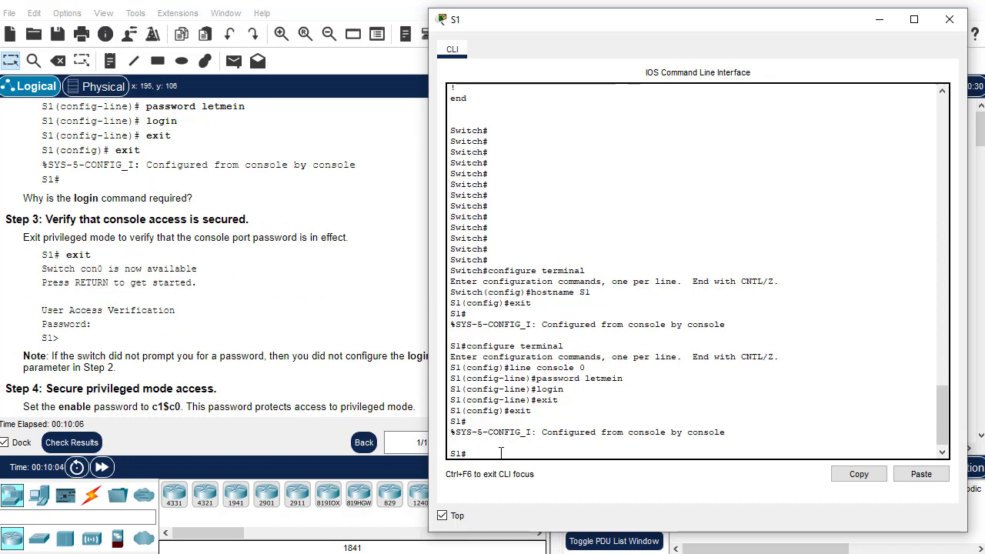
Log out of S1 and log back in with the console password, reaching S1>
text(xit)
key(Return)
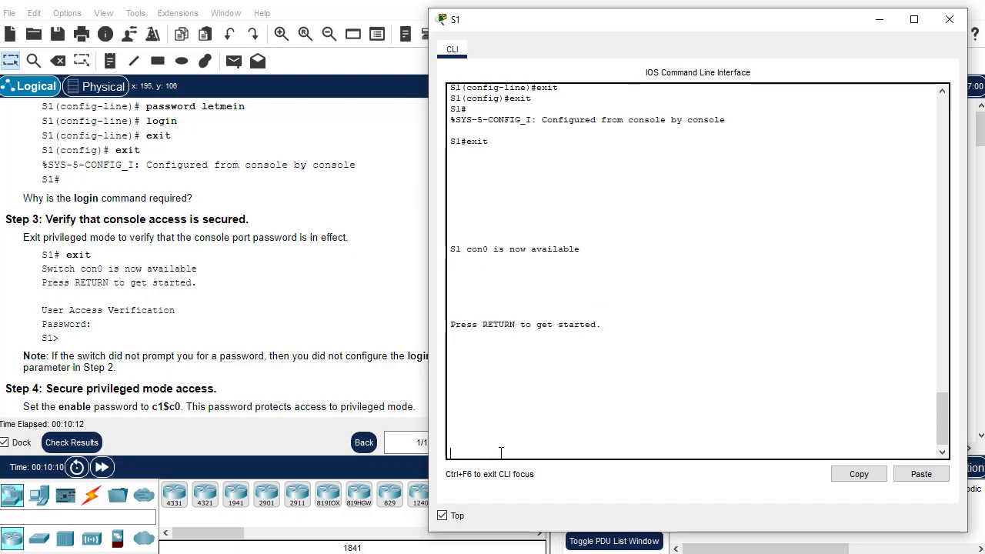
key(Return)
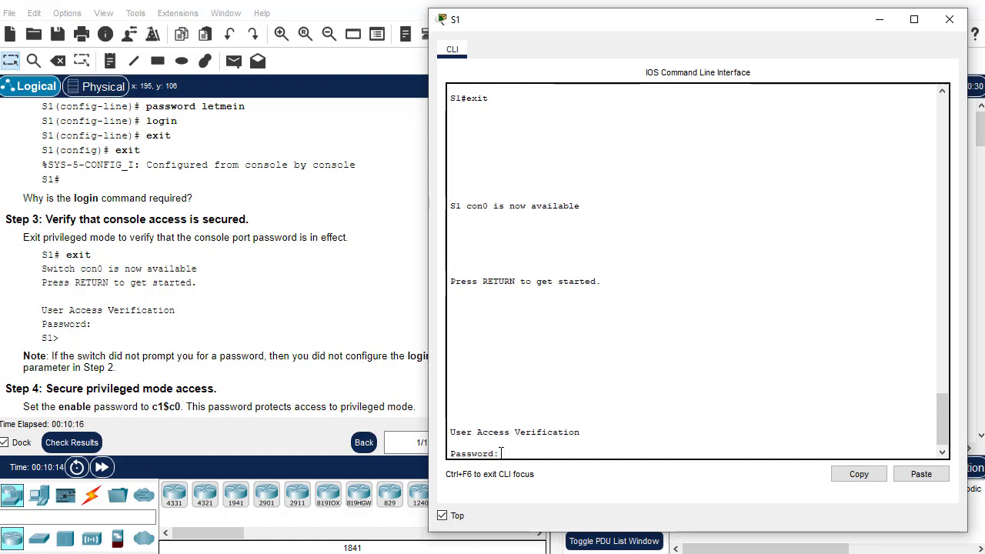
key(Return)
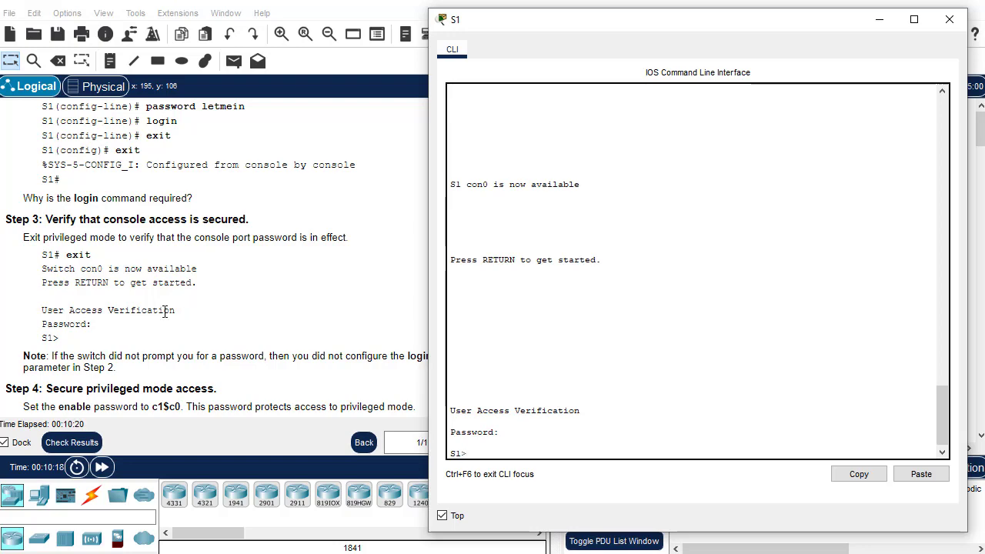
scroll(165, 311, down, 2)
scroll(164, 311, down, 2)
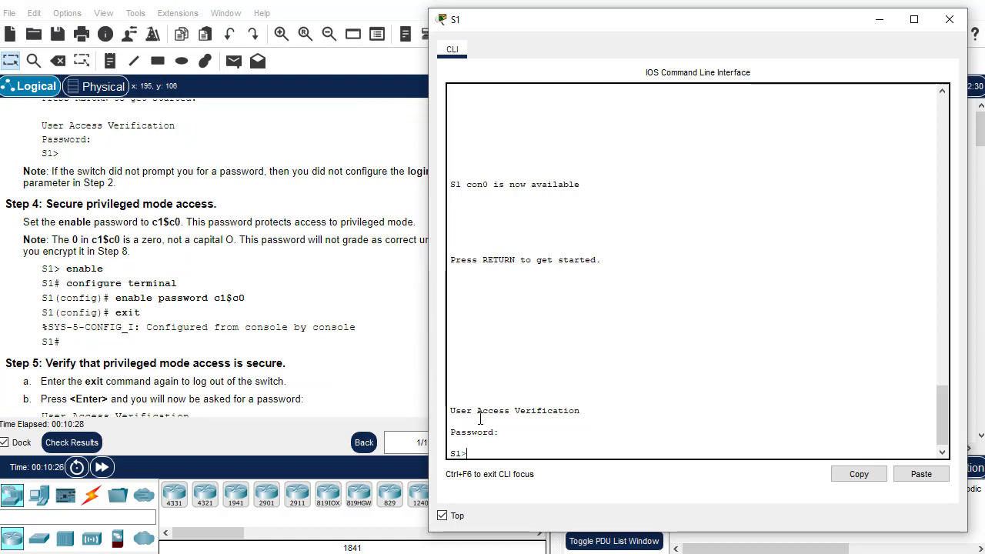
Set the lab enable password on S1 in global configuration, correcting a typo, then return to S1#
text(enable)
key(Return)
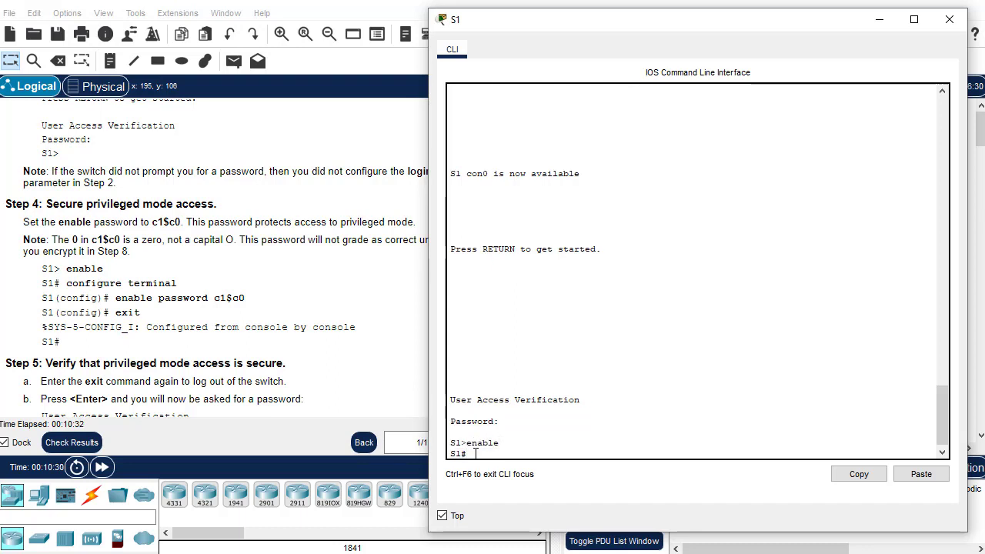
text(conf t)
key(Return)
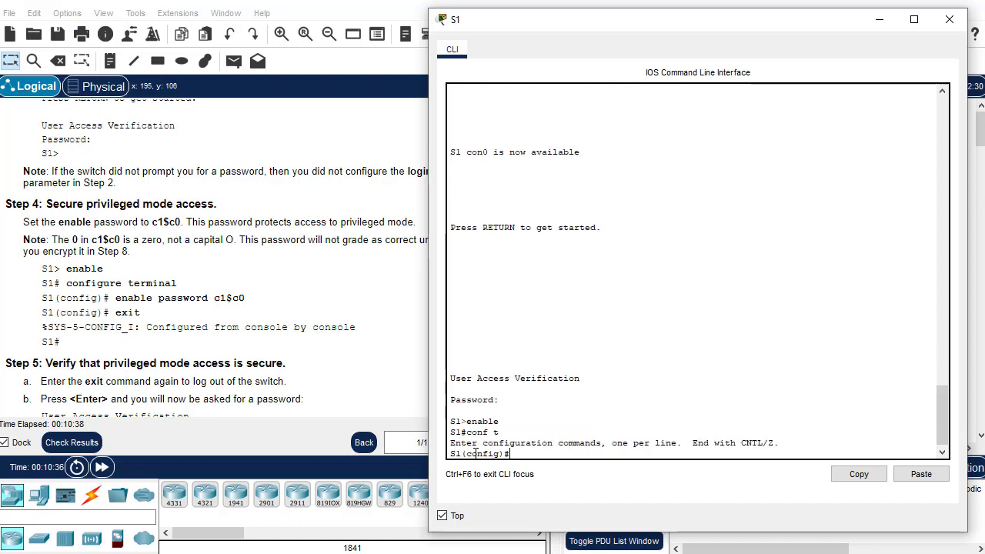
text(enable password c)
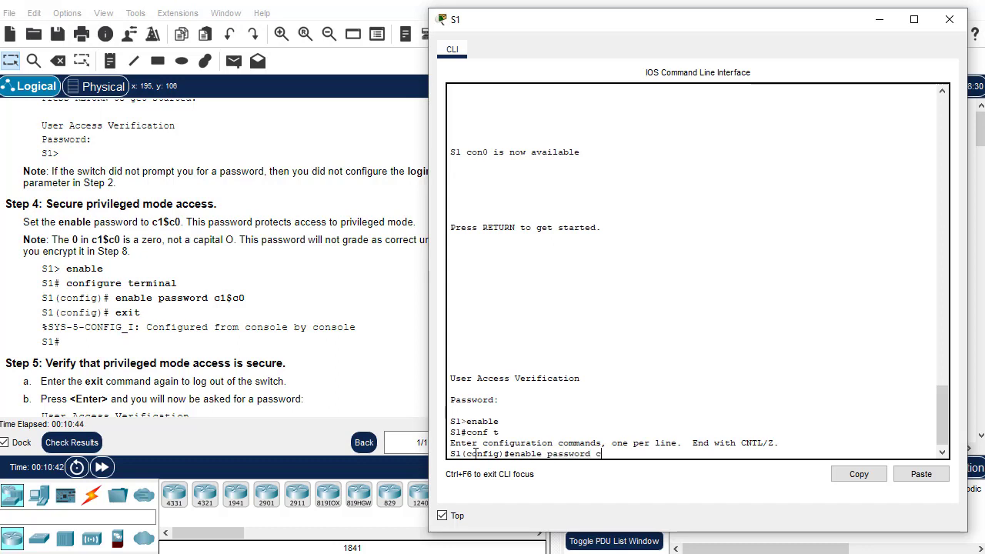
text(1$c0)
key(BackSpace)
key(BackSpace)
text(c0)
key(Return)
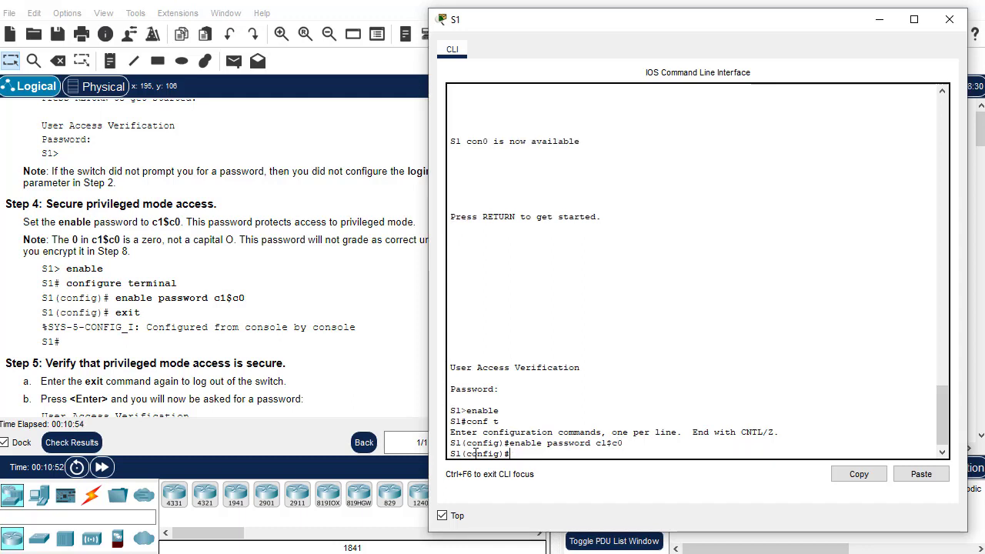
text(exit)
key(Return)
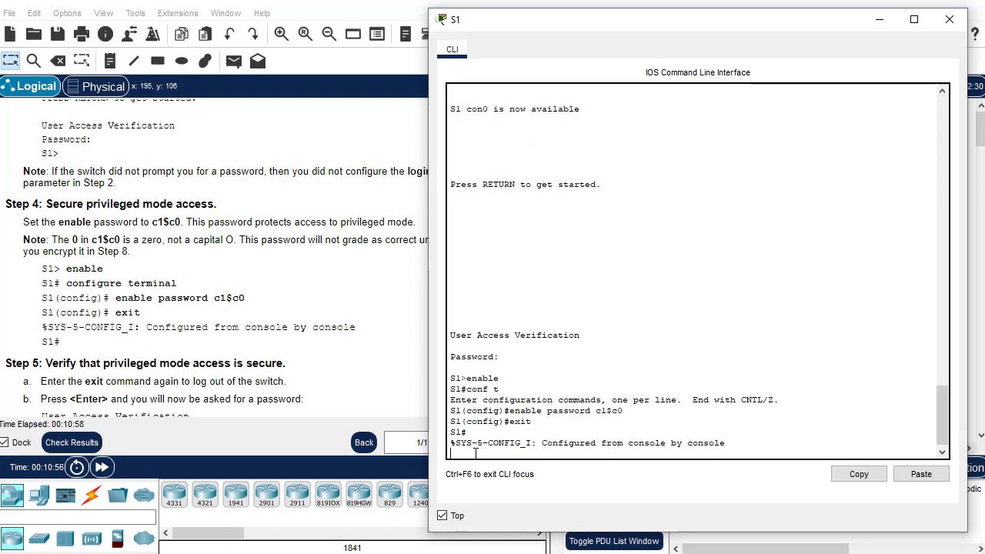
key(Return)
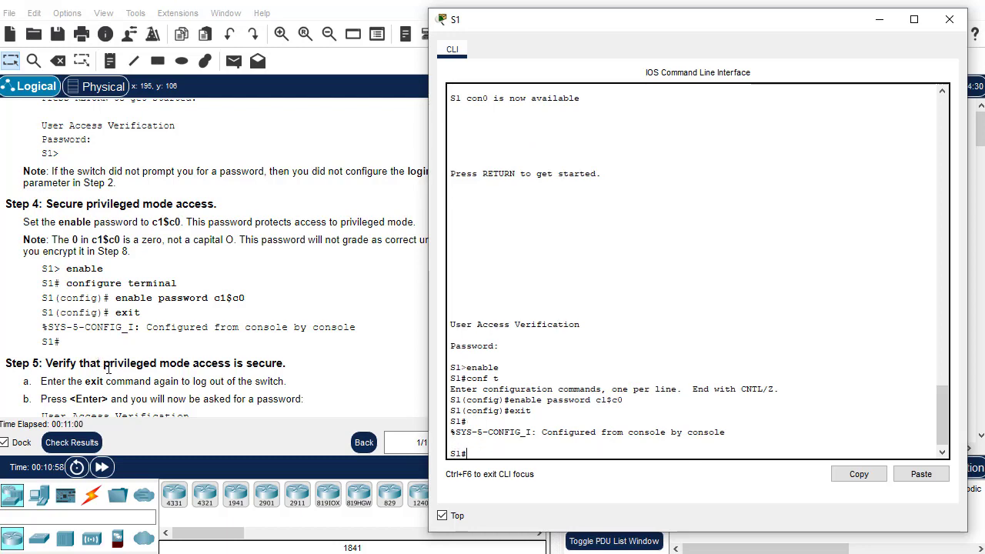
scroll(179, 369, down, 3)
scroll(183, 375, down, 2)
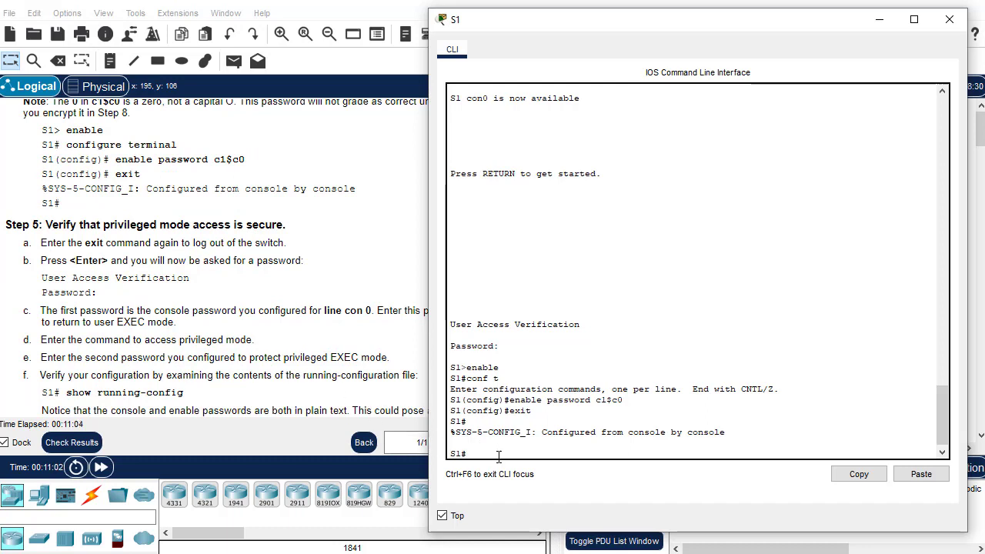
Log out, log back in with the console password, and enter enable with the enable password
text(exit)
key(Return)
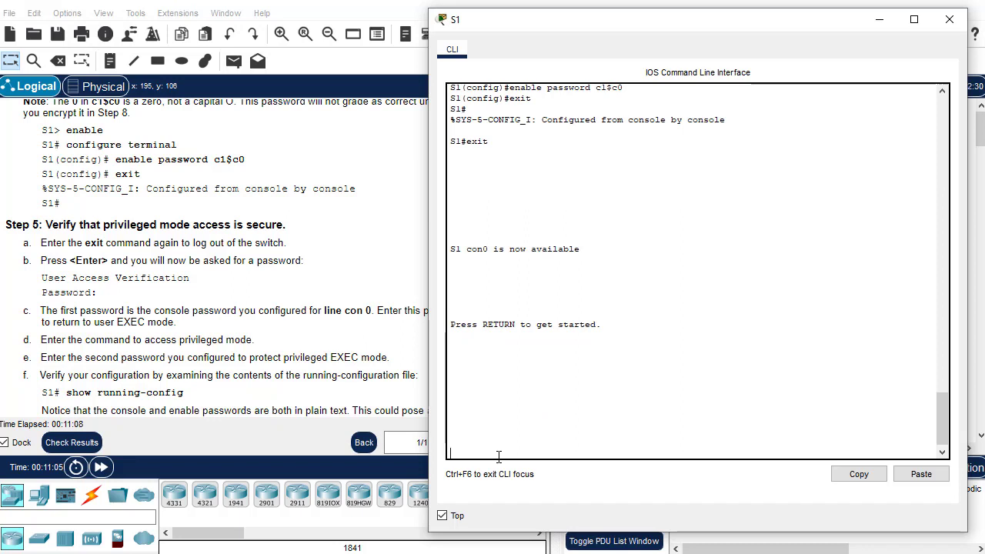
key(Return)
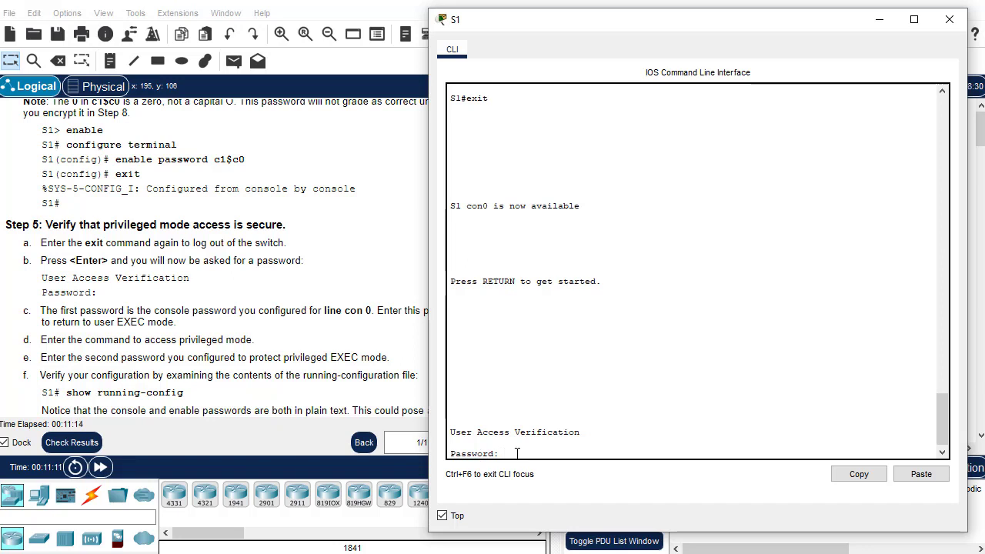
key(Return)
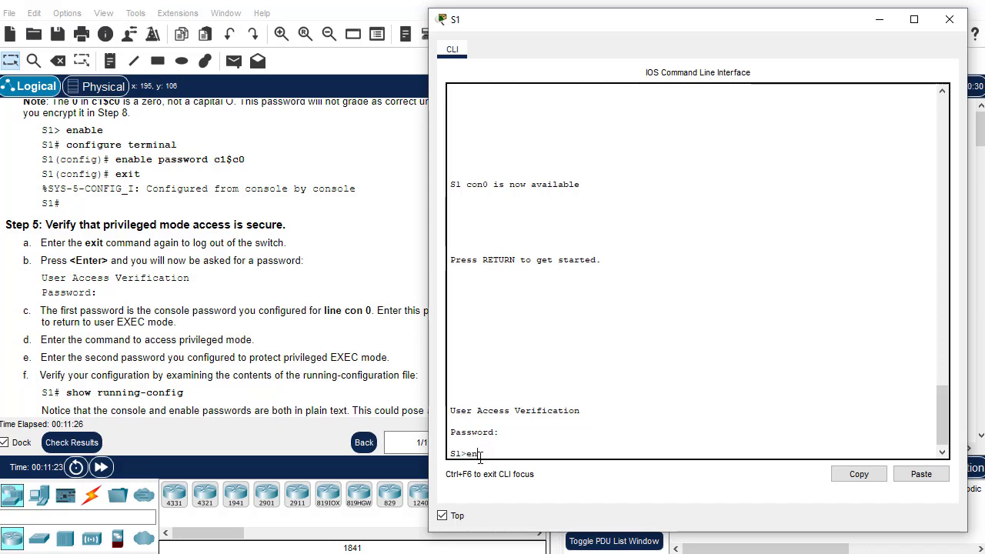
text(able)
key(Return)
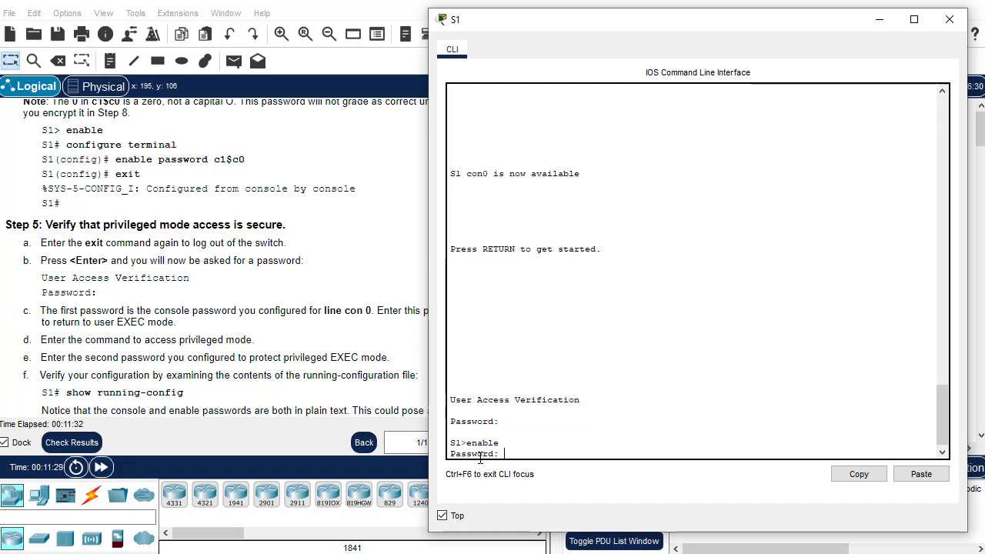
key(Return)
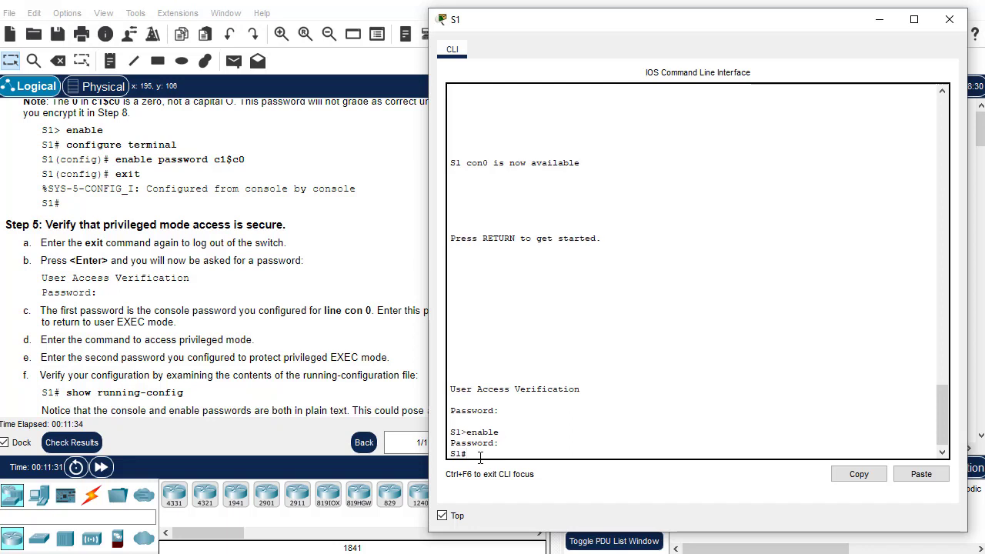
text(s)
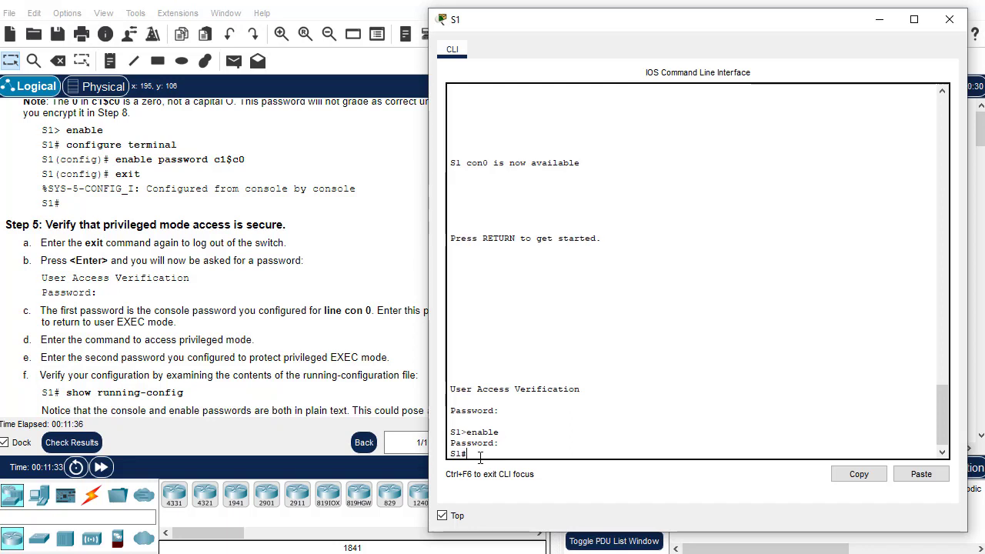
text(how running)
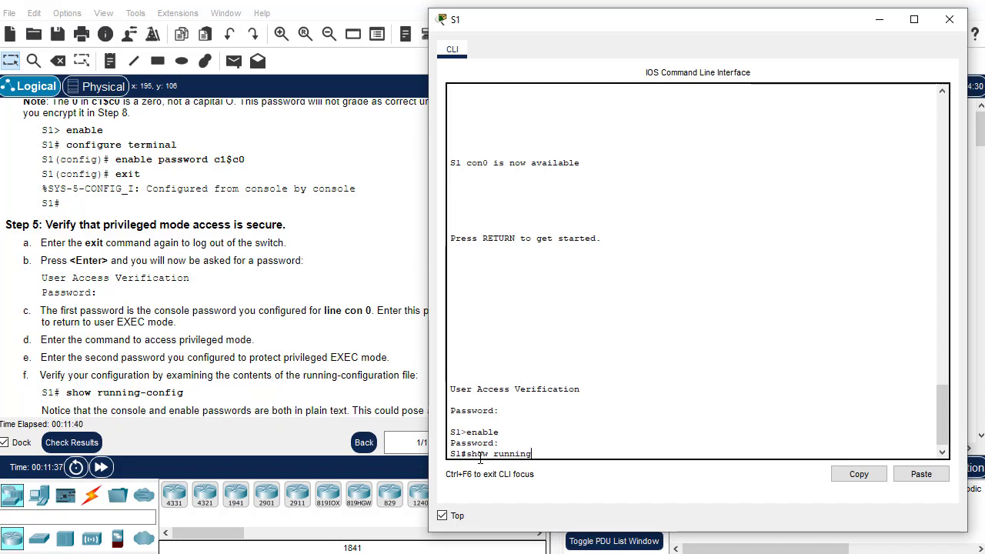
text(-config)
Show S1's 1131-byte running-config, revealing hostname S1 and the plain-text enable password
key(Return)
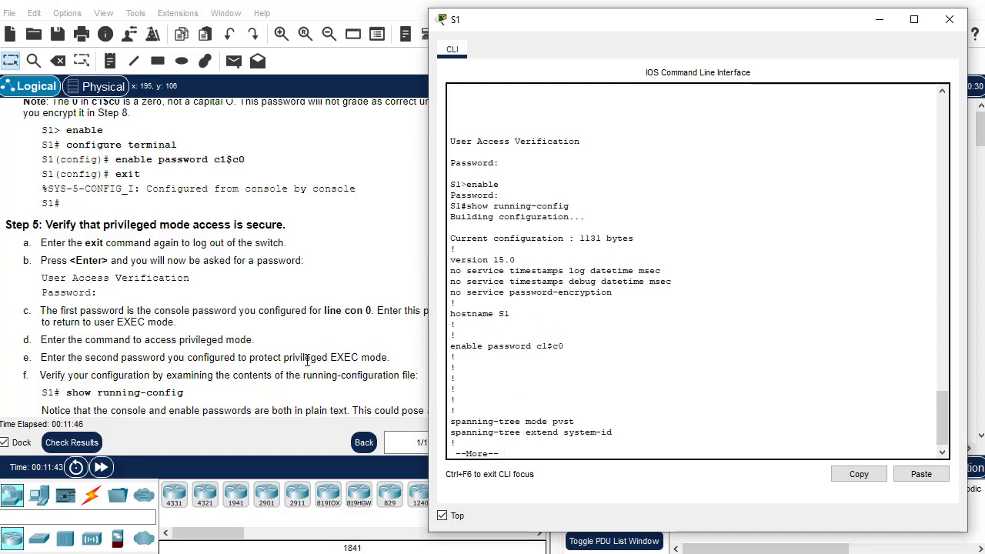
scroll(300, 362, down, 1)
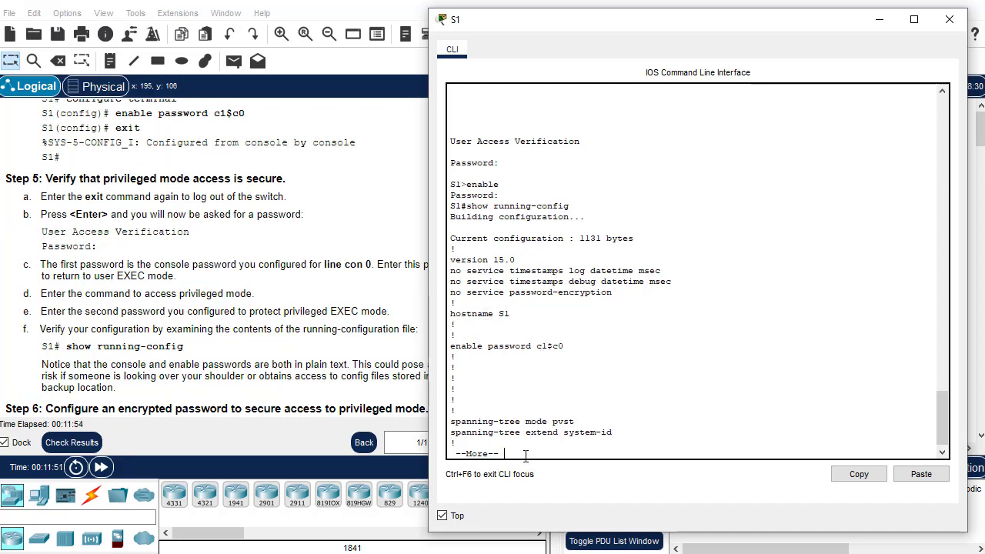
key(q)
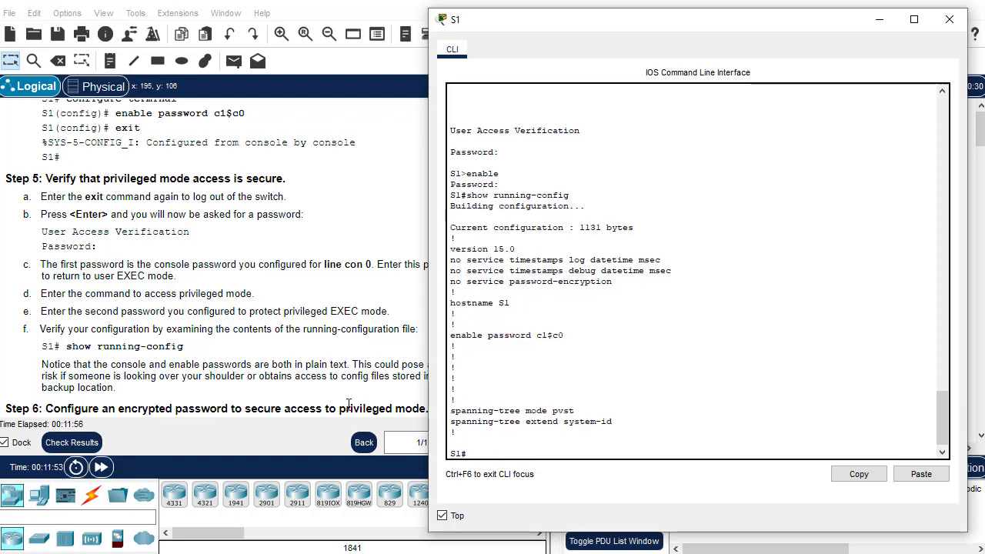
scroll(216, 391, down, 1)
scroll(215, 391, down, 2)
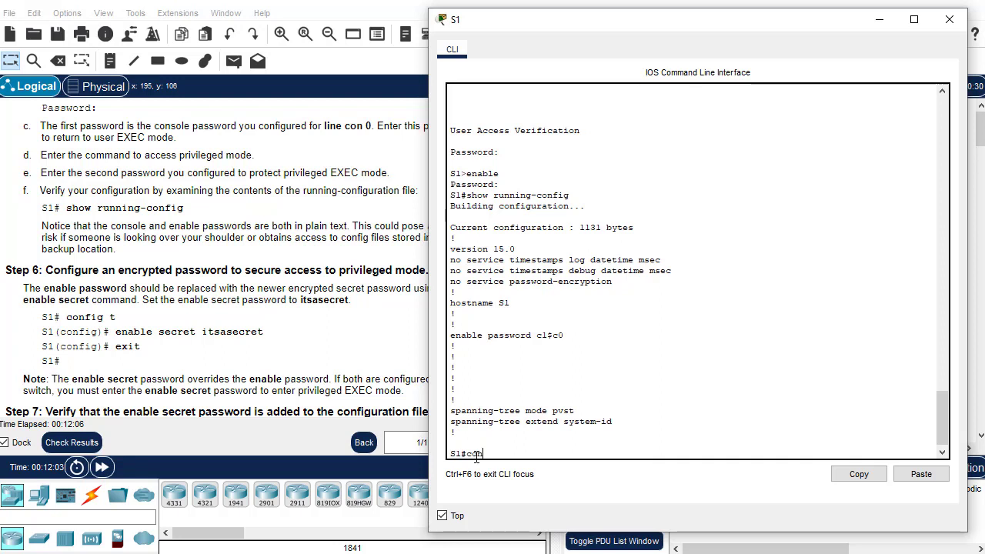
Configure an encrypted enable secret on S1 via config t and return to S1#
text(ig t)
key(Return)
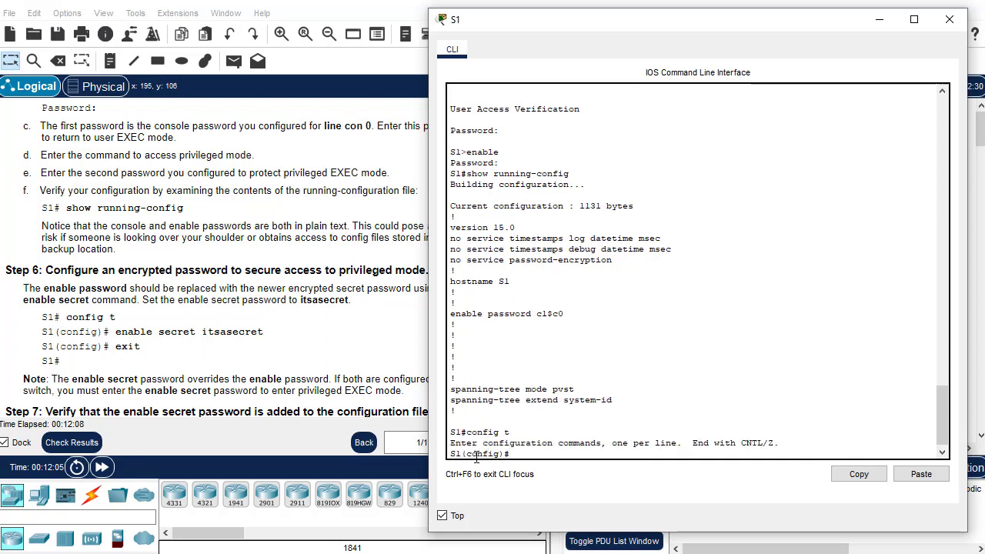
text(enable secret)
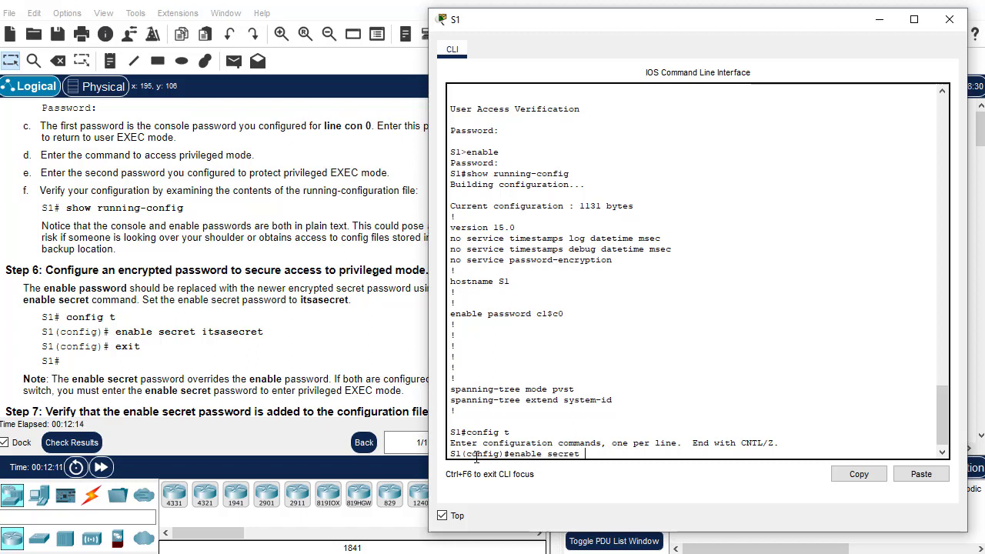
text( itsasecret)
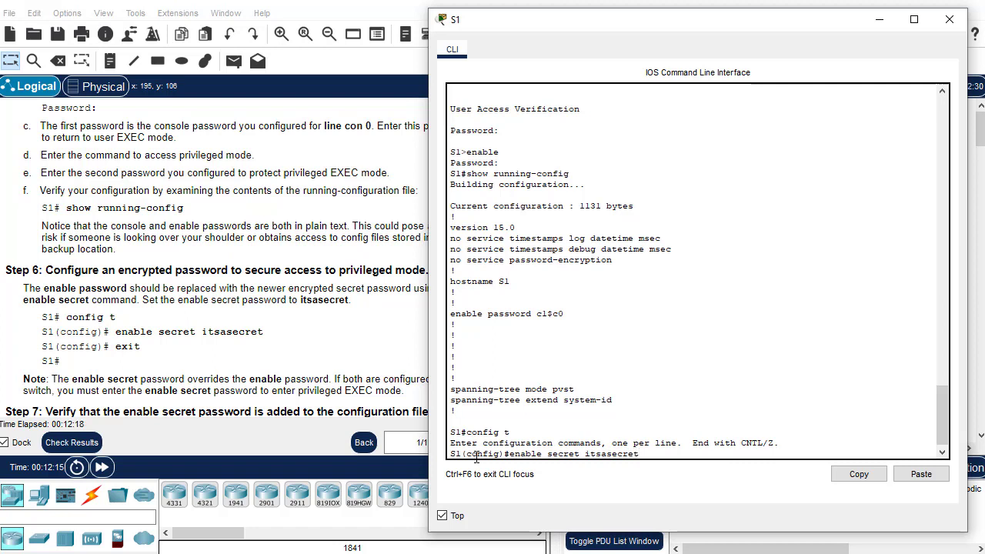
key(Return)
text(exit)
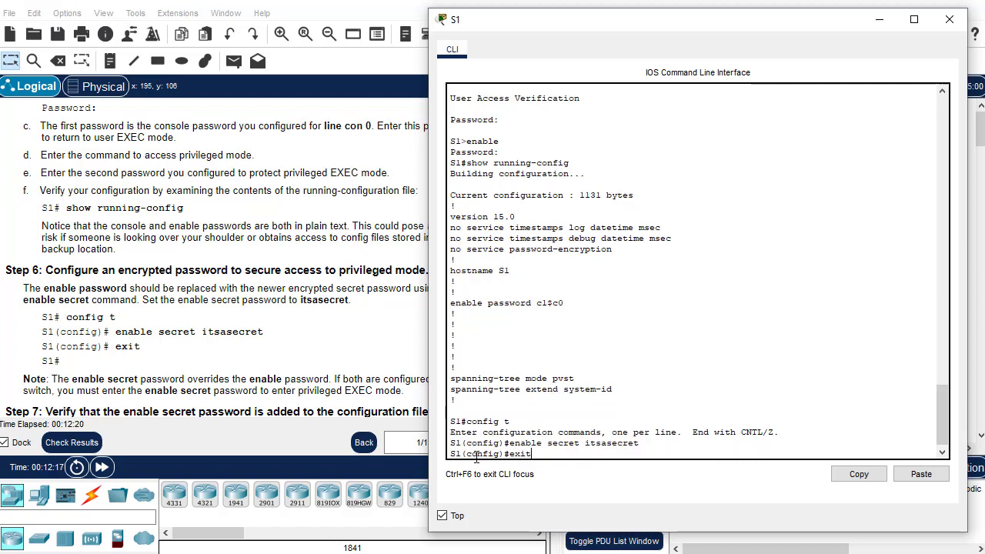
key(Return)
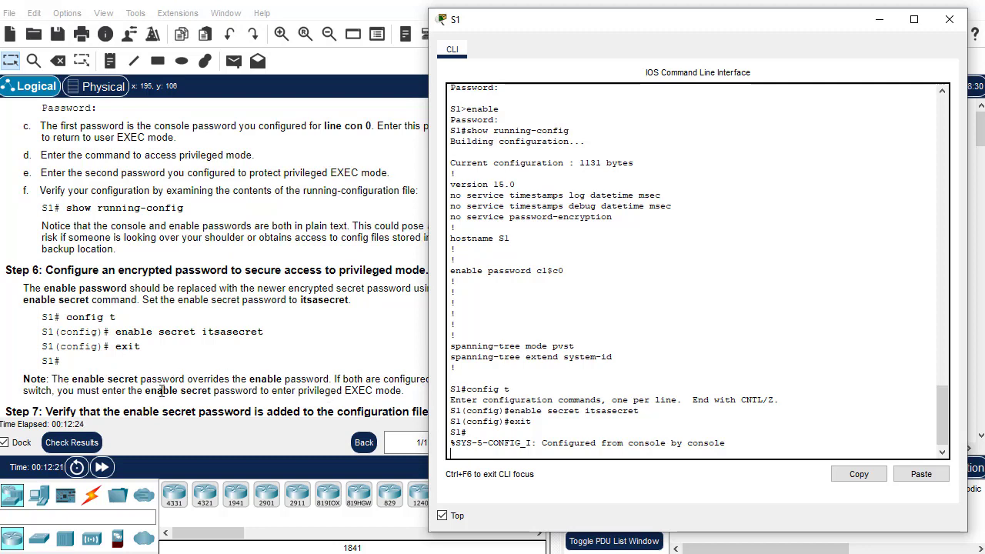
scroll(186, 390, down, 3)
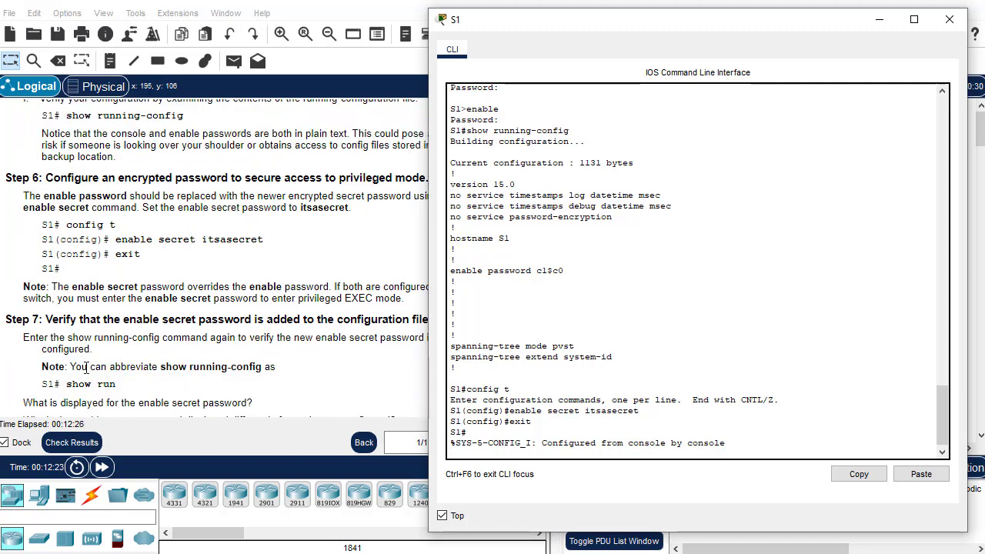
scroll(86, 368, down, 2)
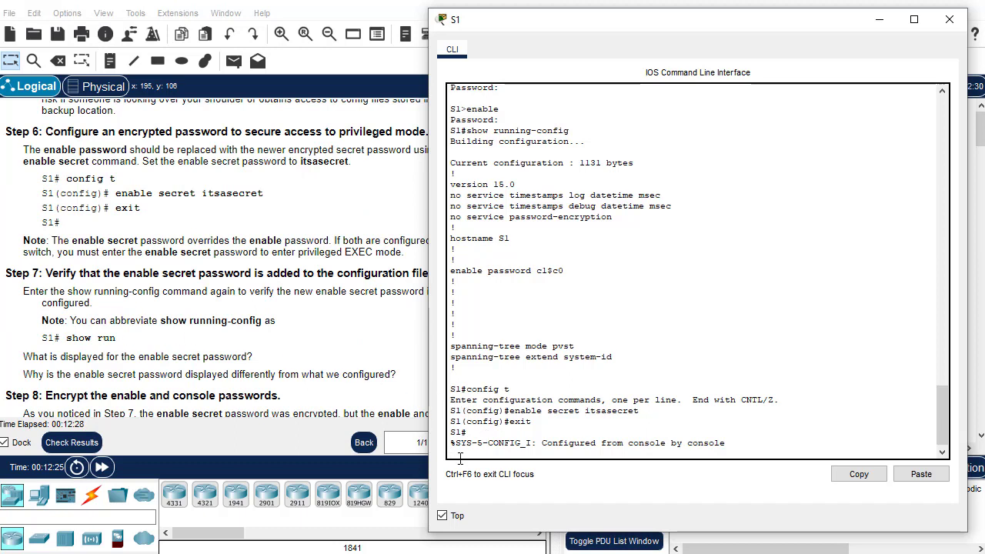
key(Return)
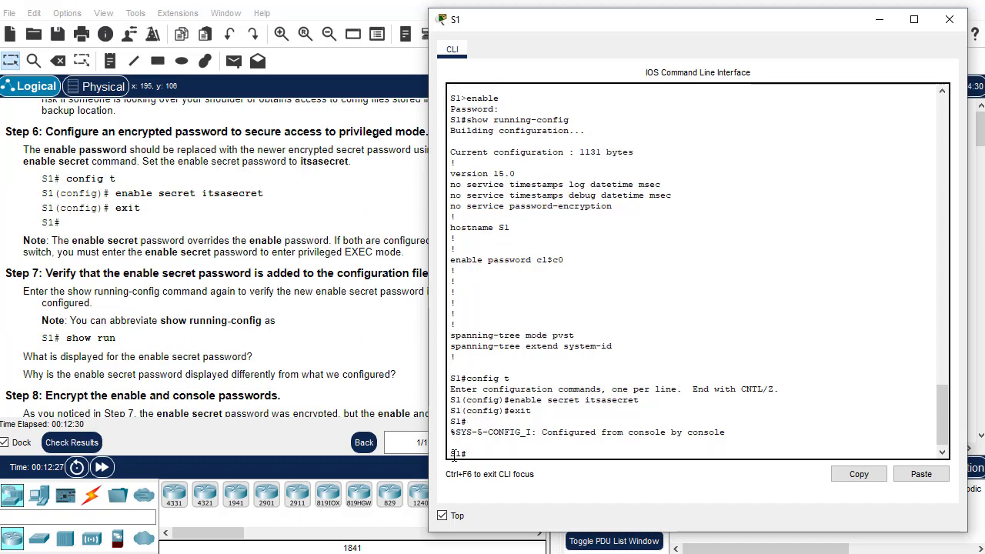
Run show run on S1 and check that the enable secret is stored as an encrypted type 5 string
text(show run)
key(Return)
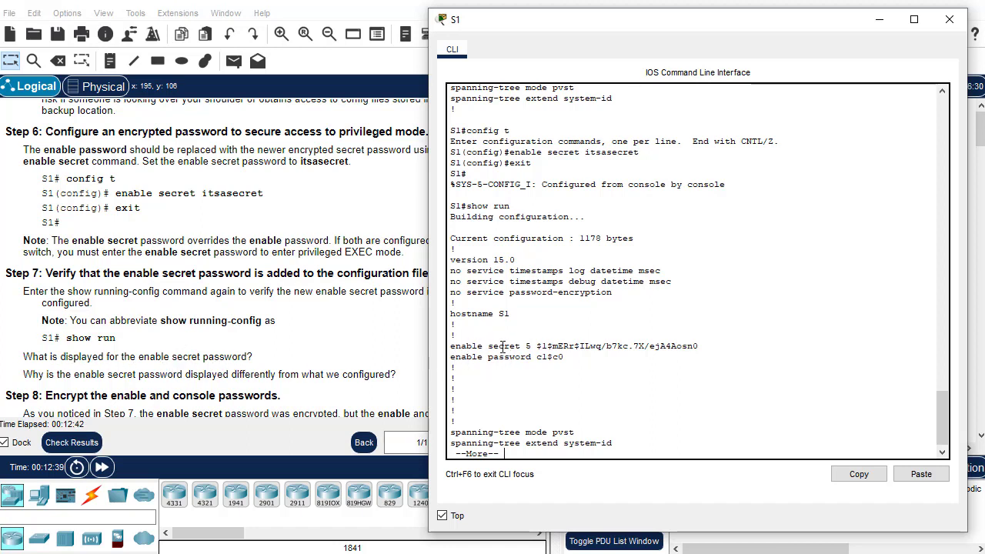
drag(536, 346, 704, 347)
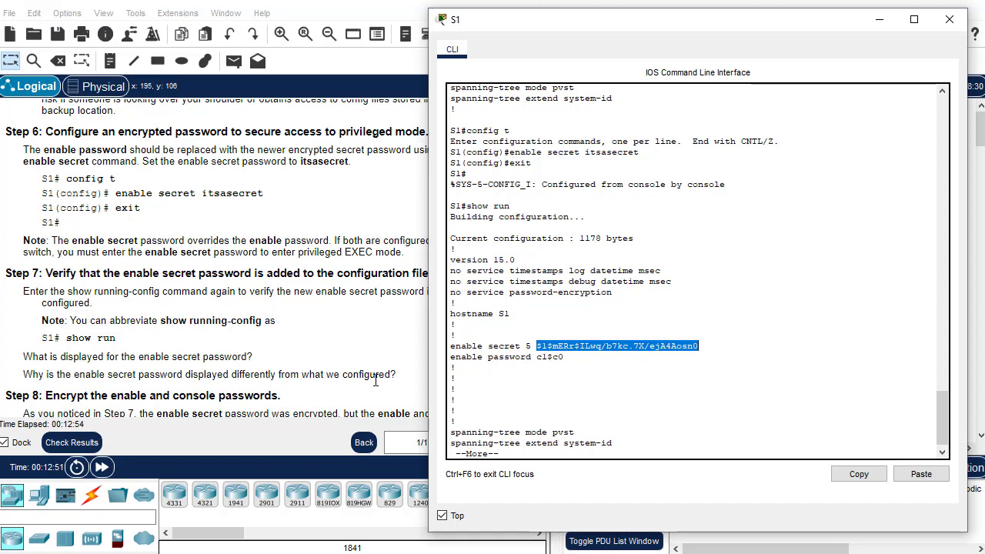
click(588, 352)
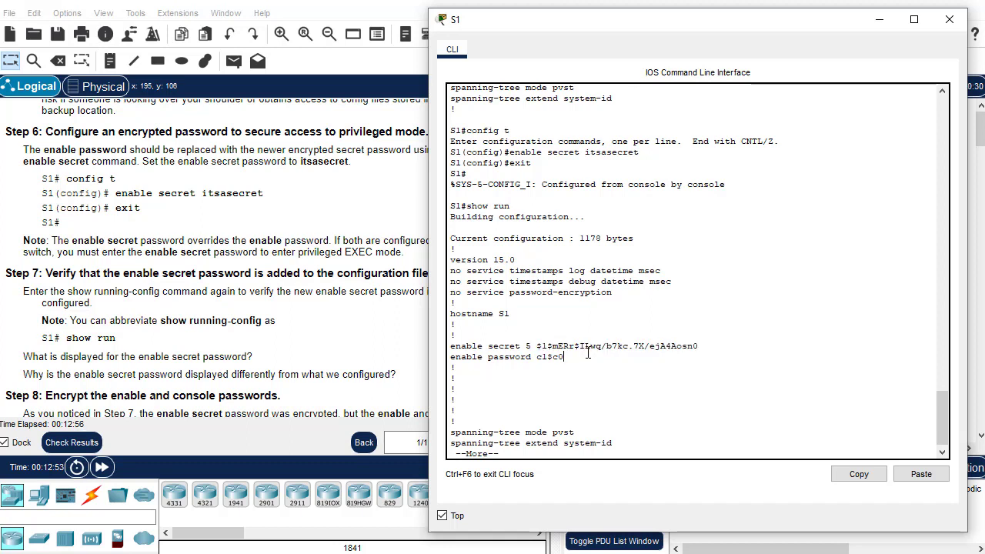
click(540, 449)
key(q)
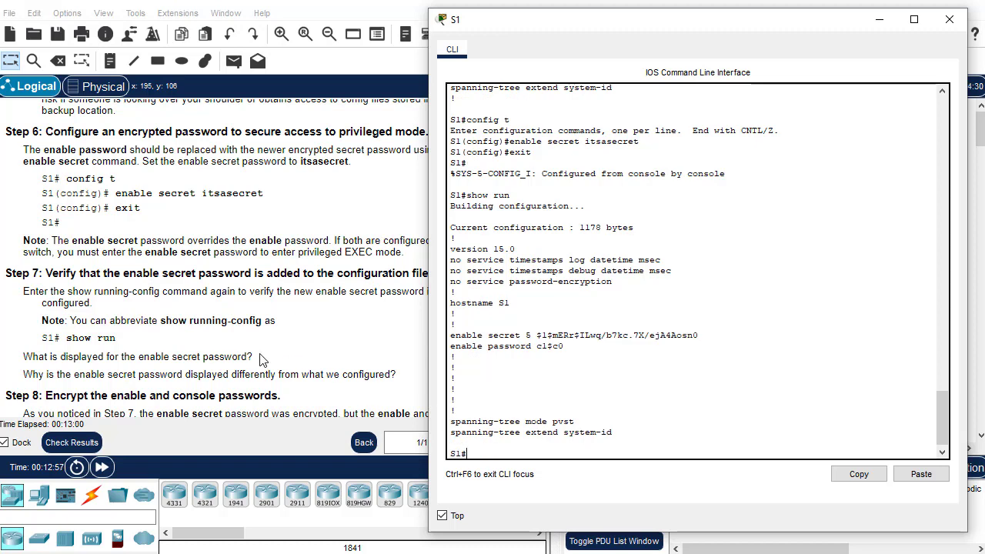
scroll(260, 361, down, 1)
scroll(254, 366, down, 2)
scroll(254, 367, down, 1)
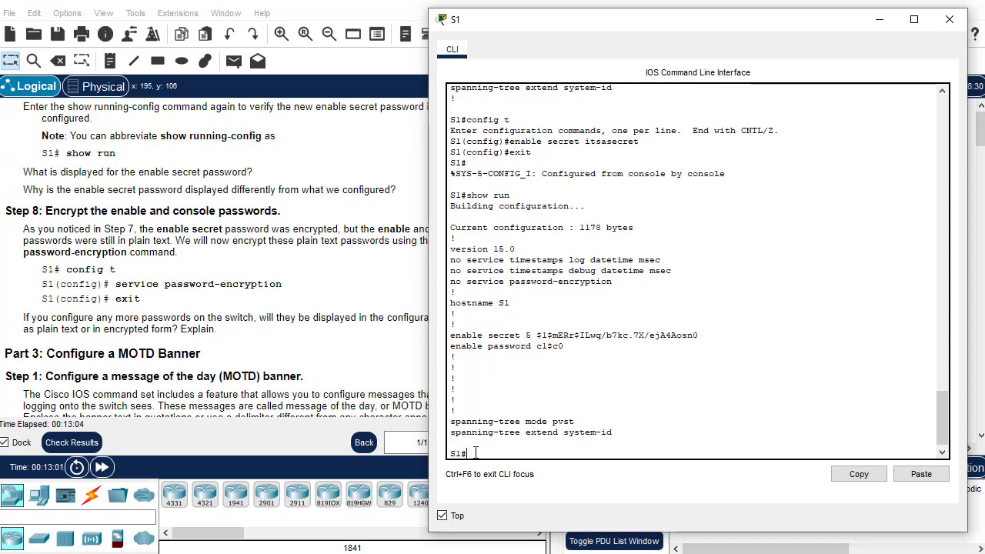
Enable service password-encryption on S1, correcting the mistyped 'services' command, then exit configuration mode
text(config t)
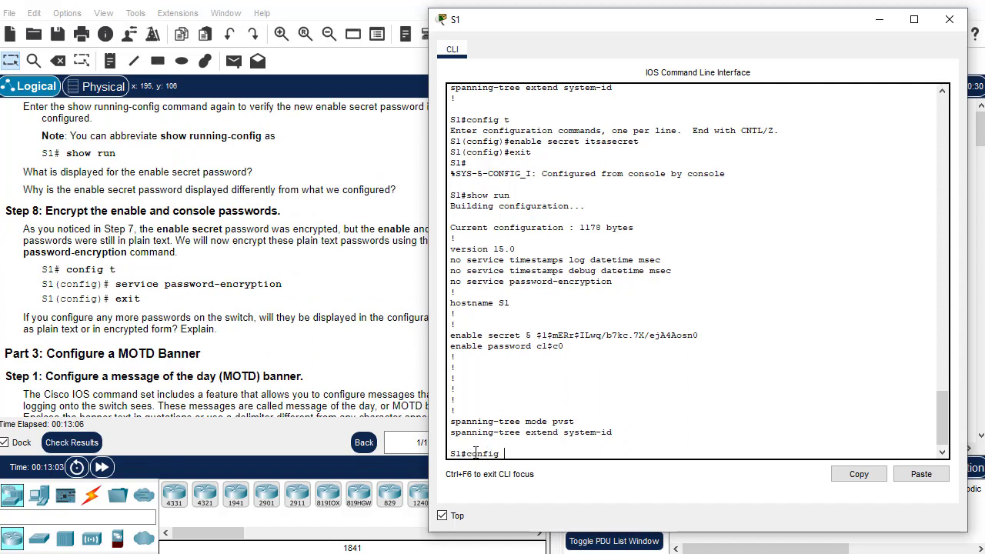
key(Return)
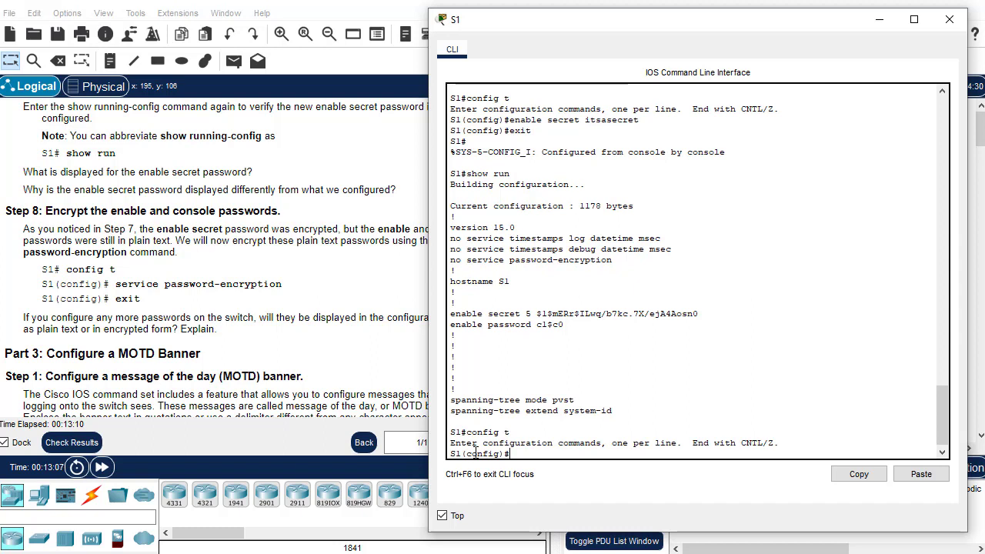
text(service)
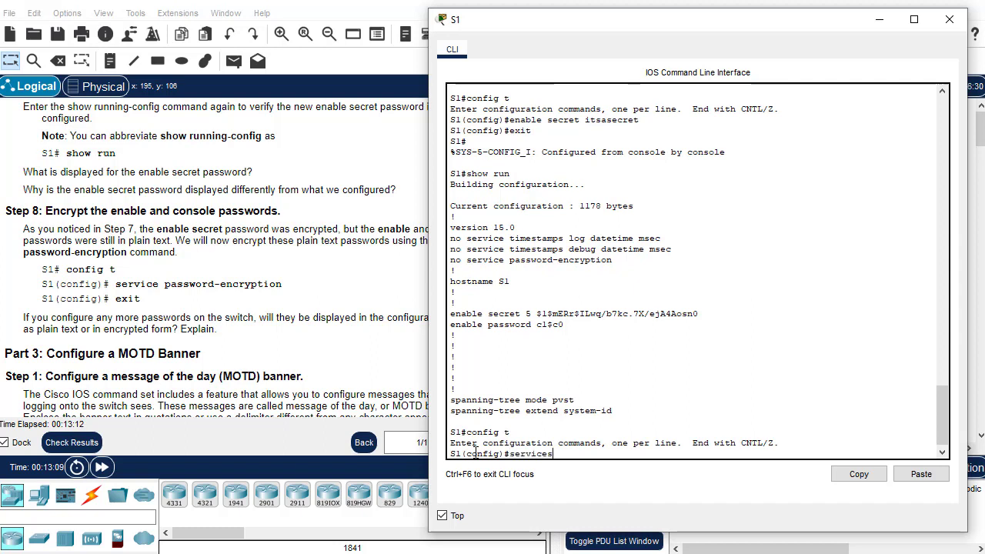
text(s)
text( passwo)
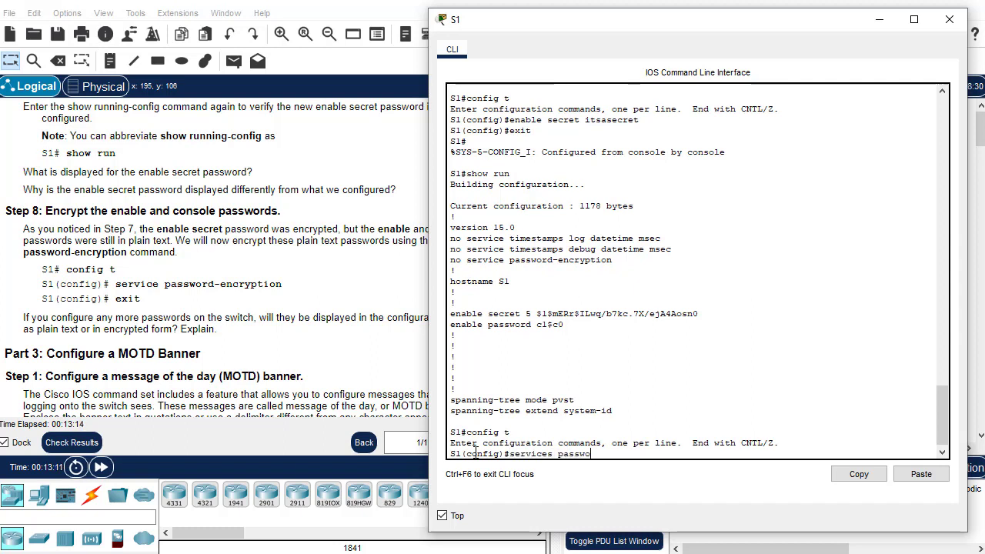
text(rd-e)
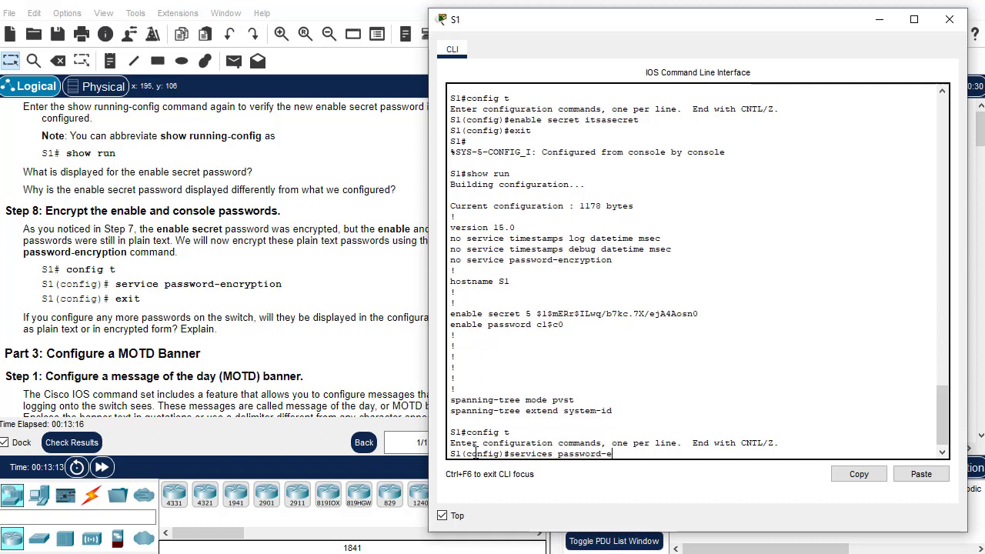
text(ncryption)
key(Return)
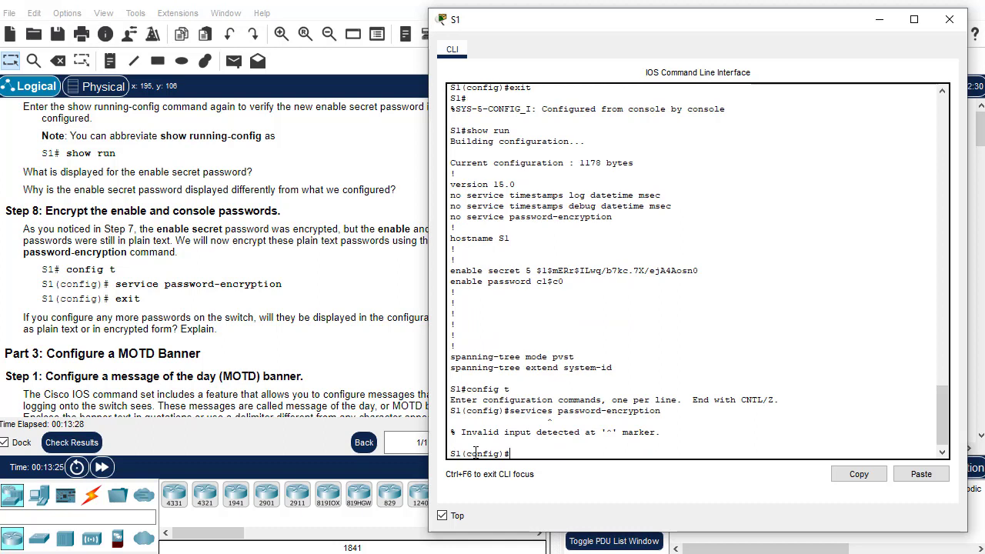
key(Up)
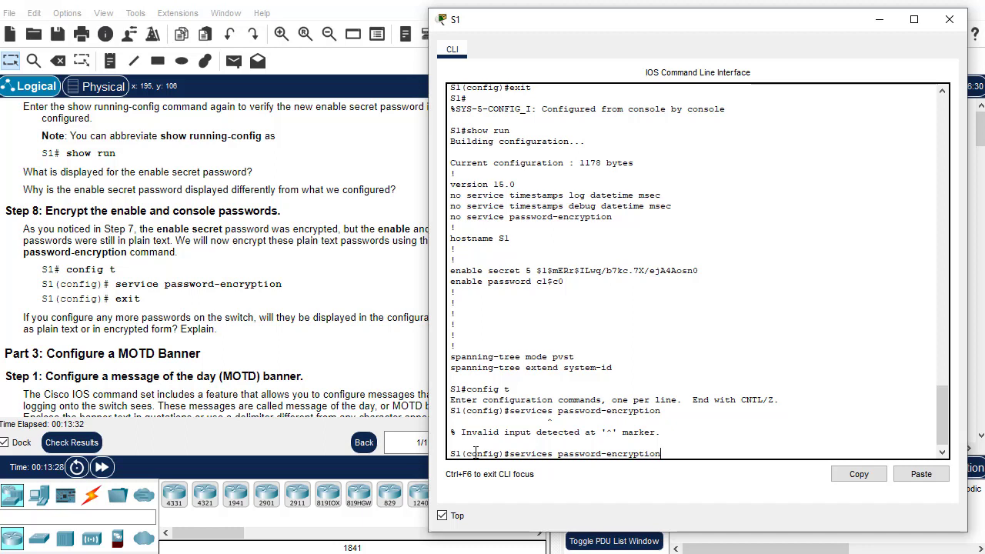
key(Left)
key(Left)
key(Left)
key(Left)
key(Left)
key(Left)
key(Left)
key(Left)
key(Left)
key(Left)
key(BackSpace)
key(Return)
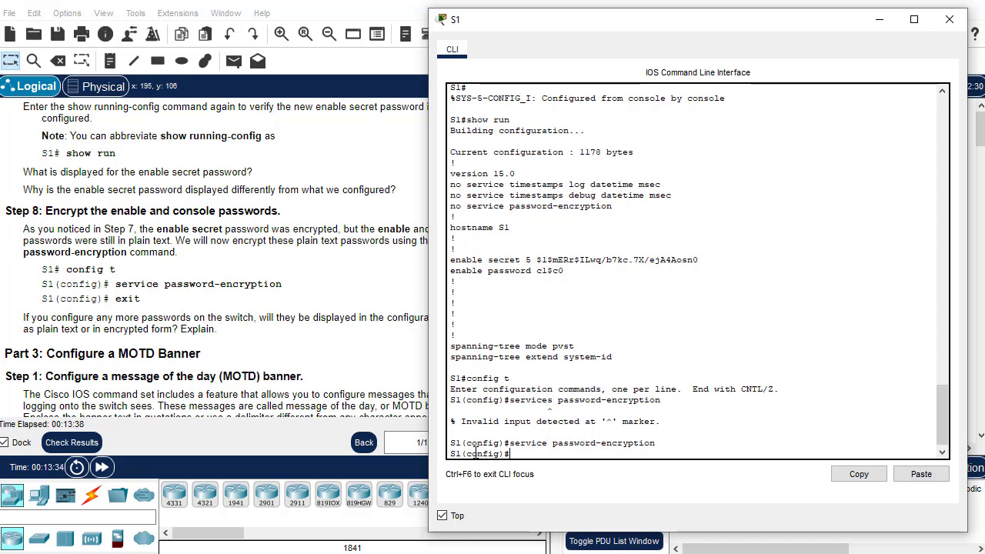
text(exit)
key(Return)
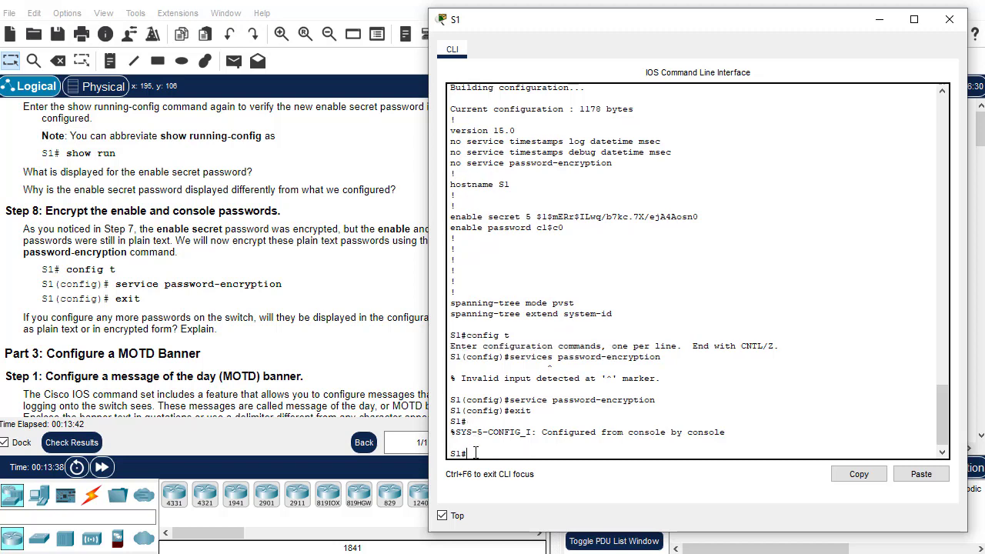
key(Return)
scroll(131, 344, down, 3)
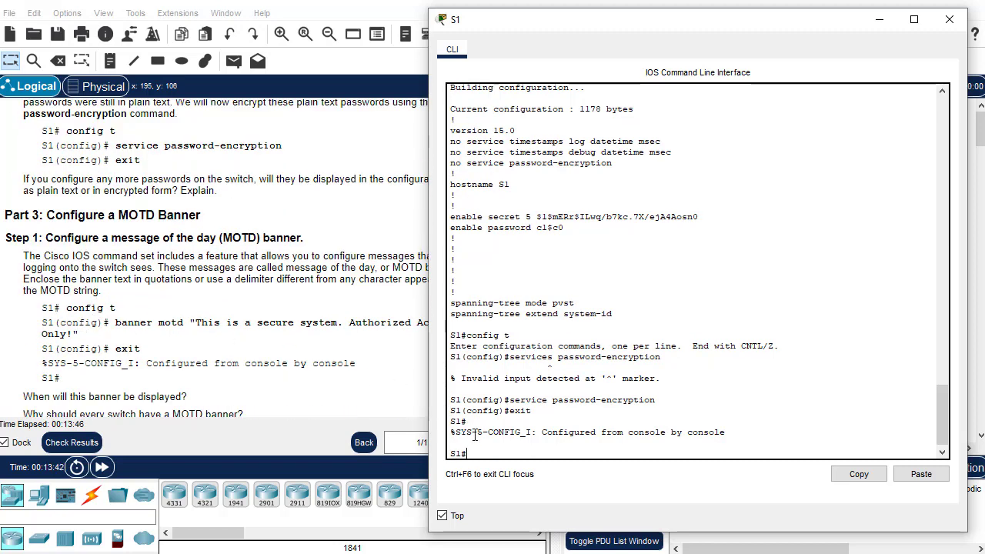
Set S1's banner motd to "This is a secure system. Authorized Access Only!" in global configuration mode
text(config)
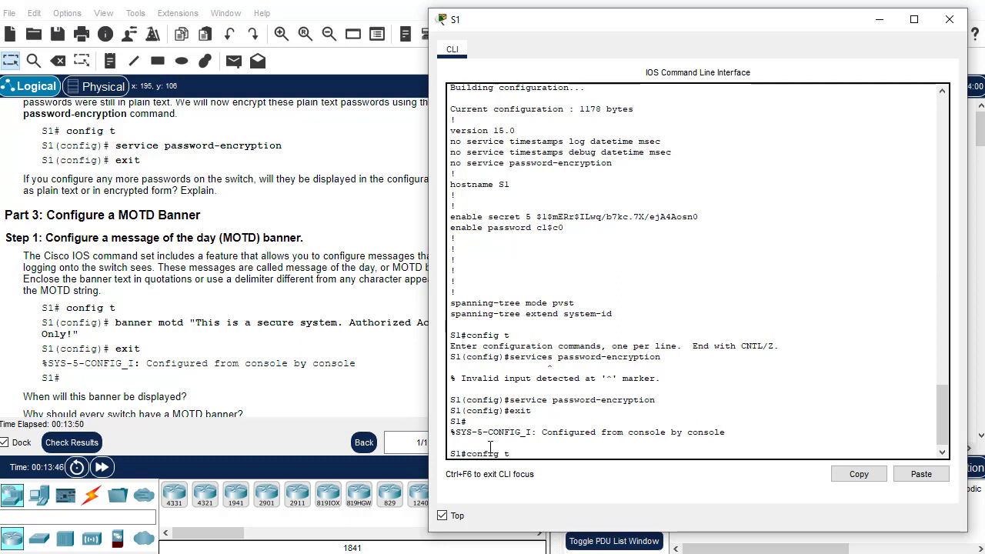
text( t)
key(Return)
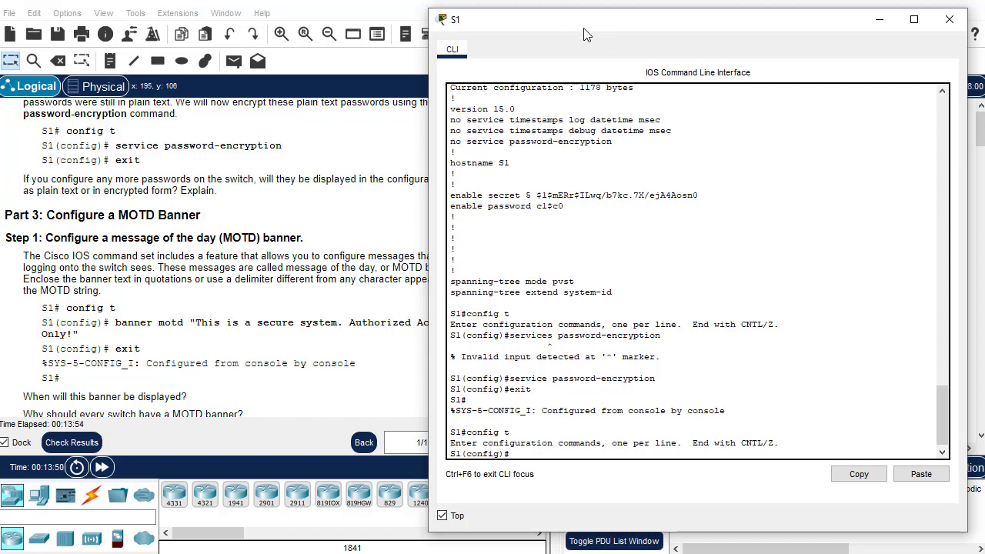
drag(573, 26, 620, 25)
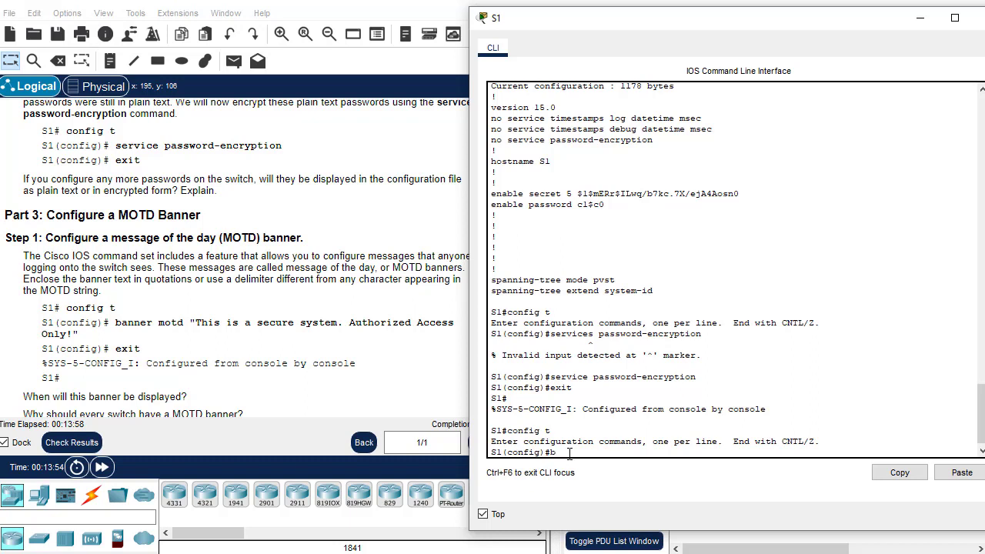
text(anner motd "This is a se)
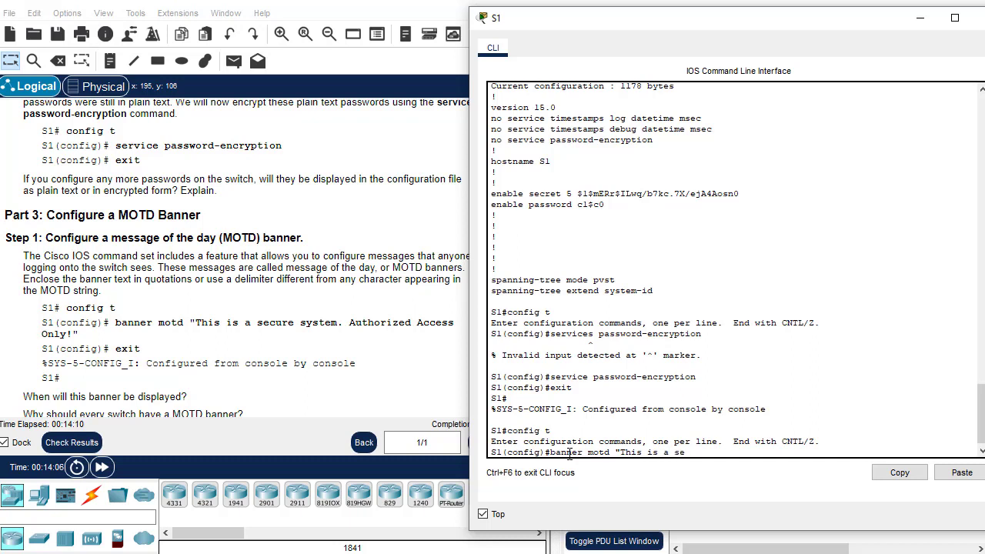
text(cure system. Authorized)
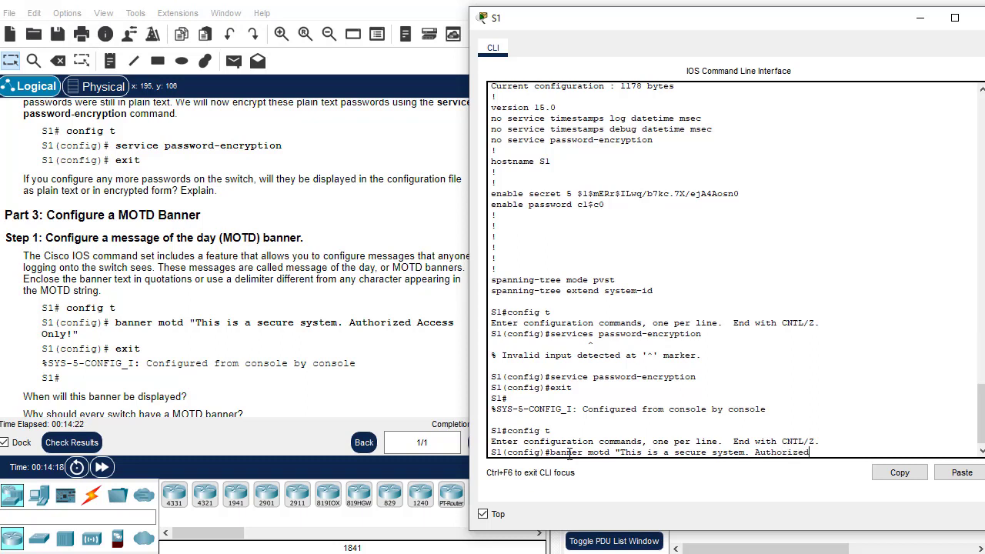
text( Access Only!")
key(Return)
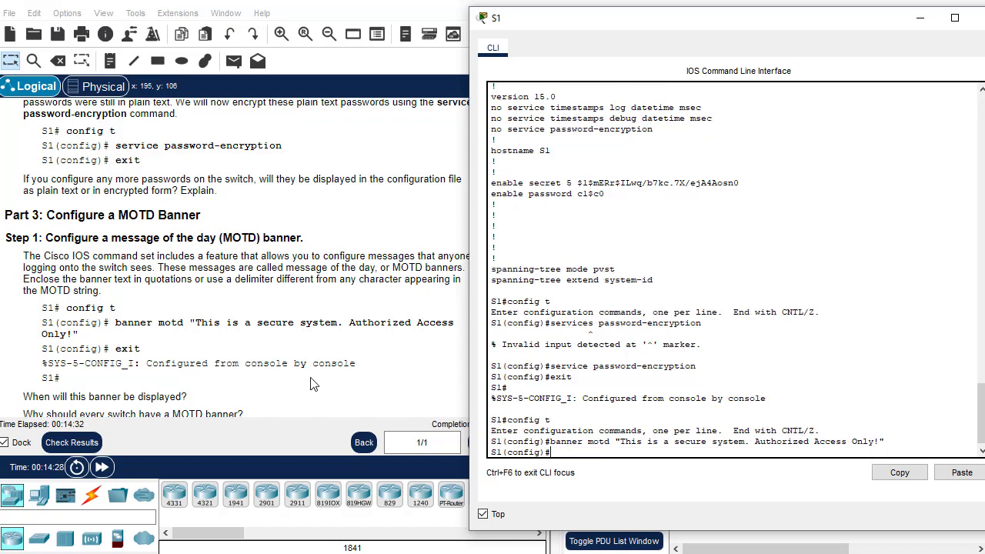
text(exit)
key(Return)
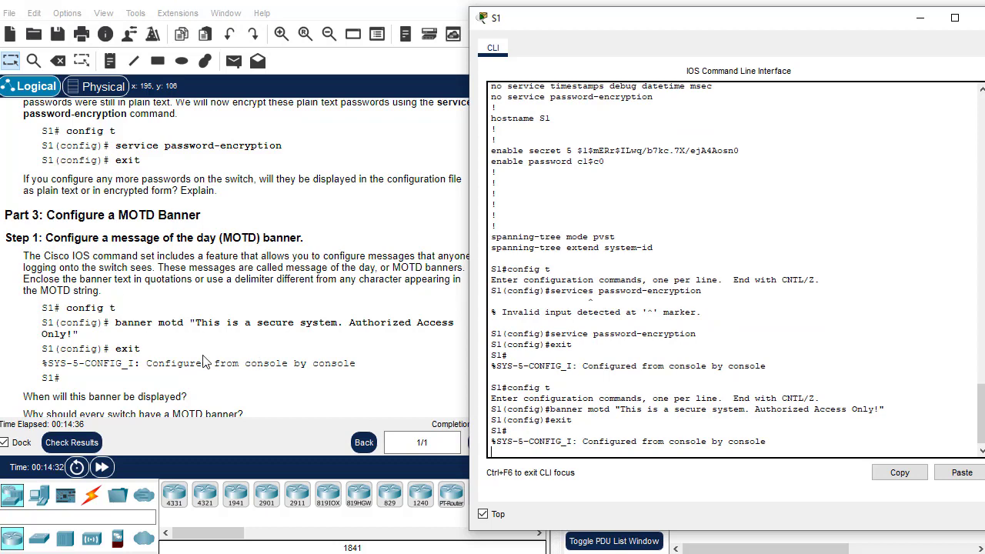
scroll(142, 377, down, 3)
scroll(142, 377, down, 3)
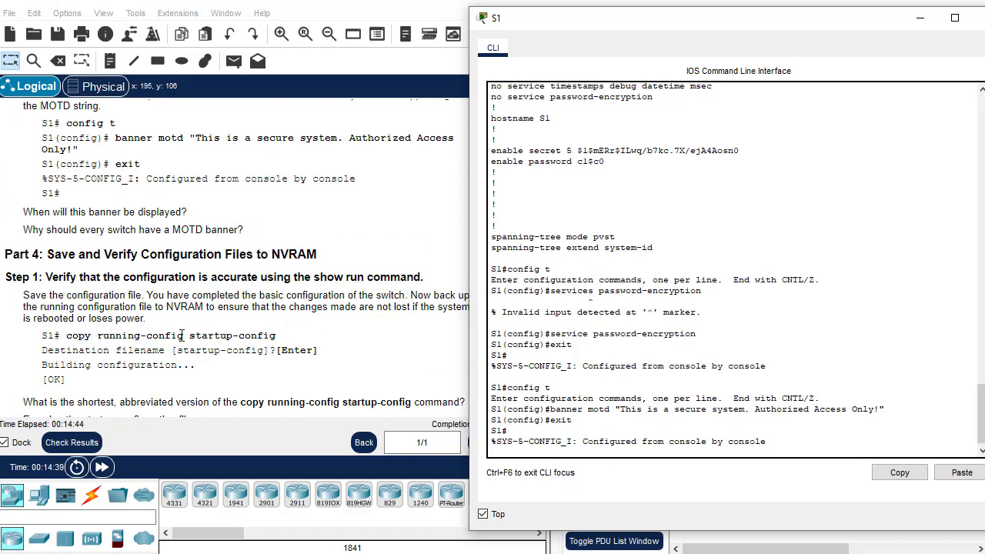
Copy S1's running-config to startup-config, accepting the default destination filename
key(Return)
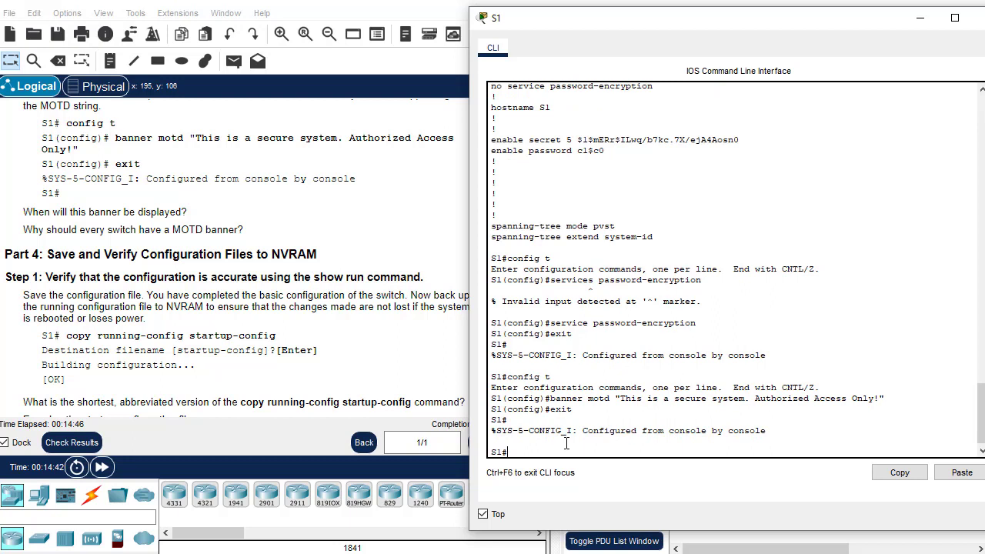
text(copy running-config startu)
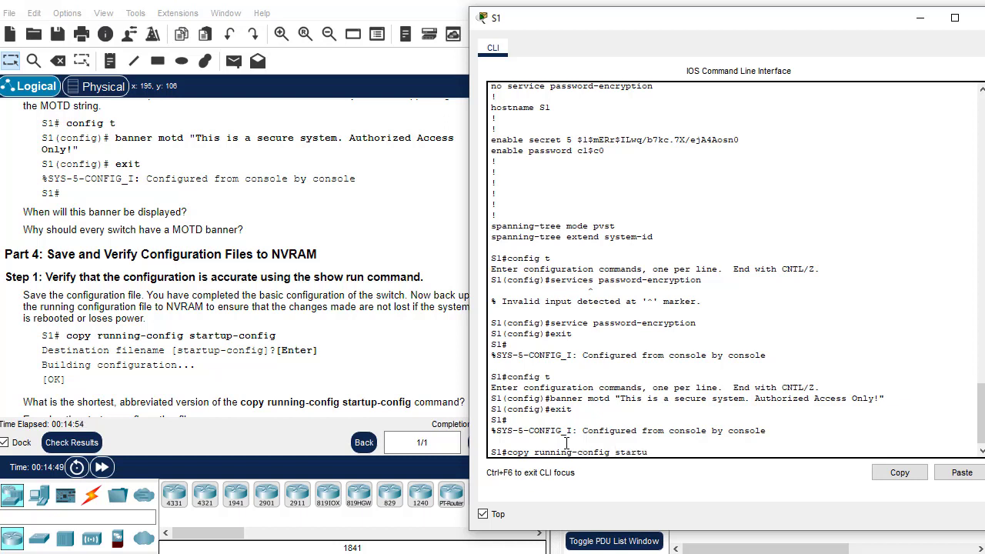
text(p-config)
key(Return)
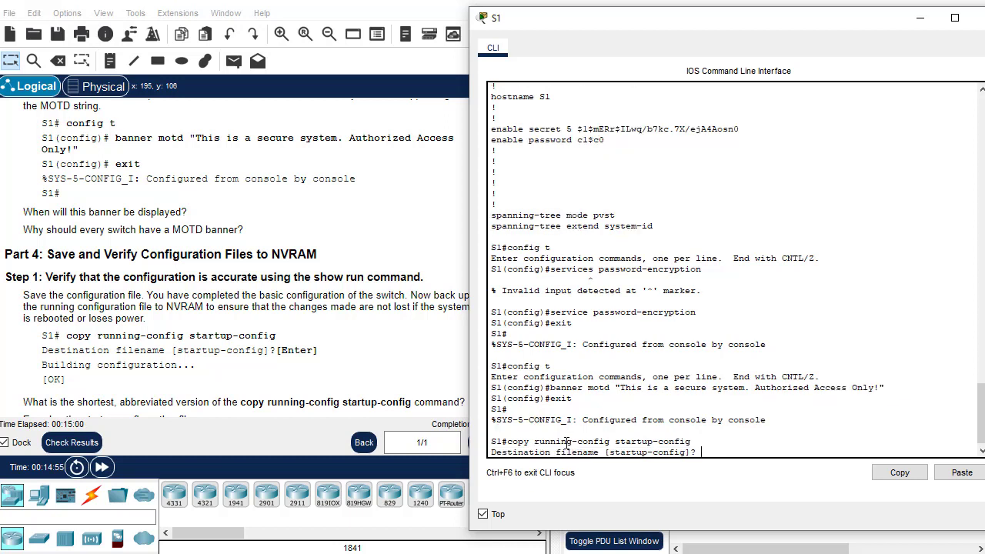
key(Return)
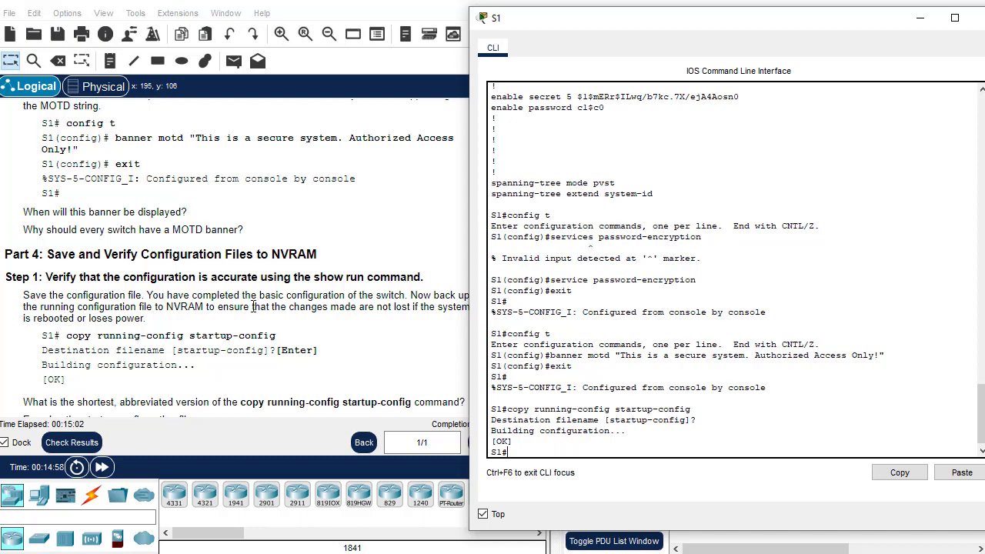
scroll(108, 369, down, 1)
scroll(89, 355, down, 4)
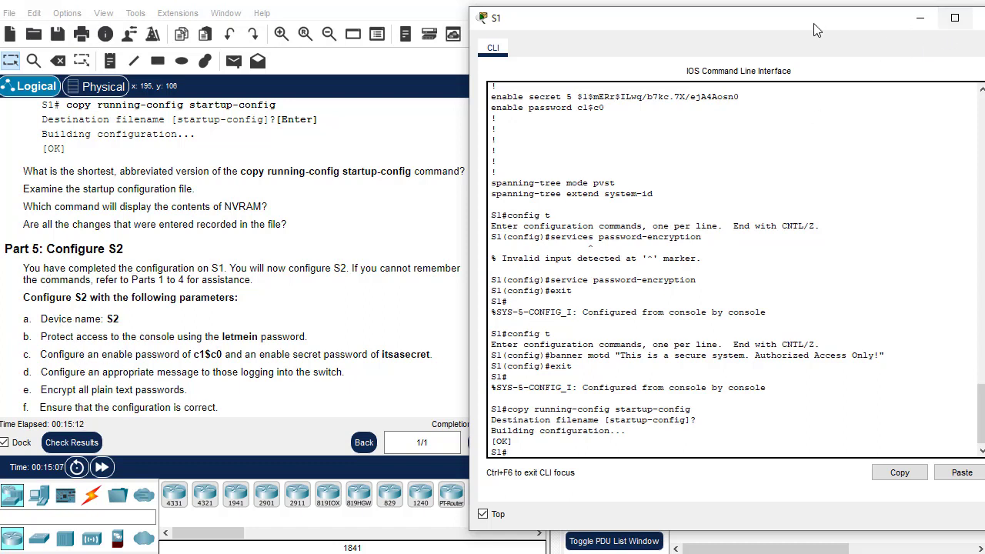
drag(815, 24, 749, 36)
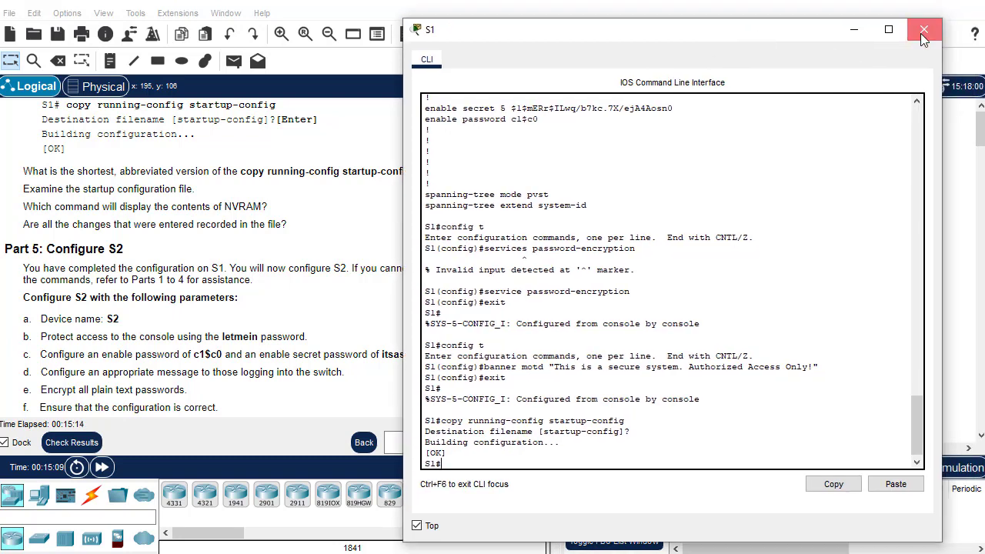
Close S1's console and open S2's CLI, kept on top, with an active prompt
click(920, 33)
click(783, 177)
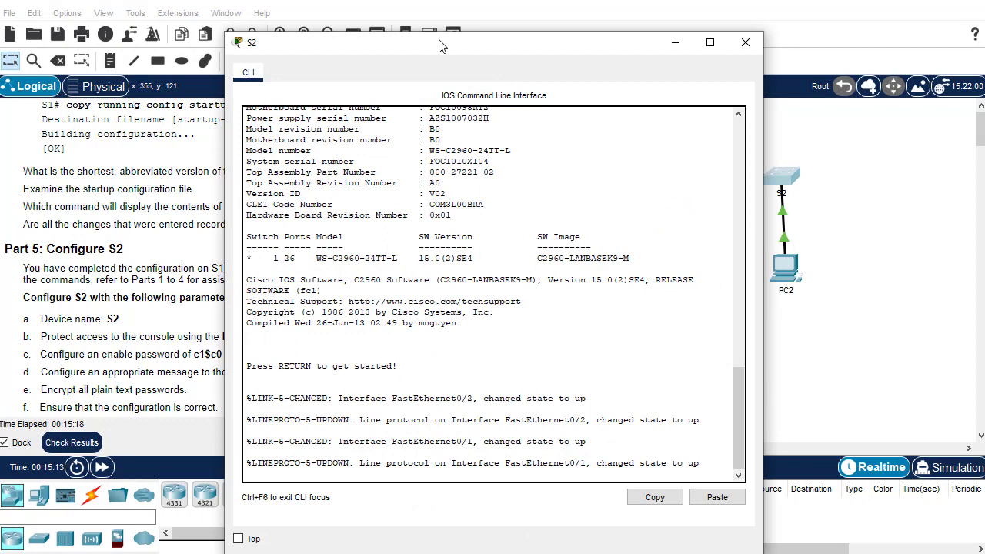
drag(442, 46, 616, 36)
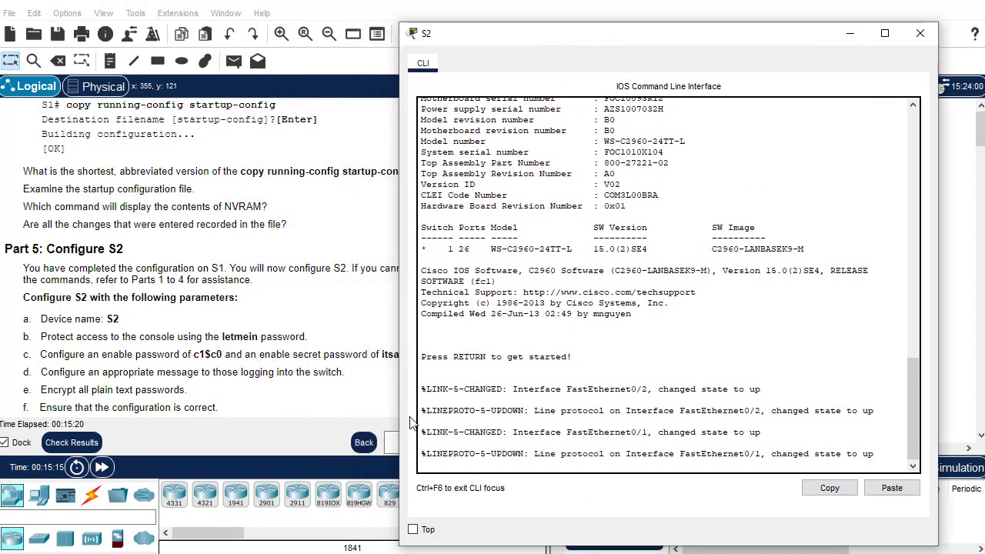
click(413, 530)
click(874, 454)
key(Return)
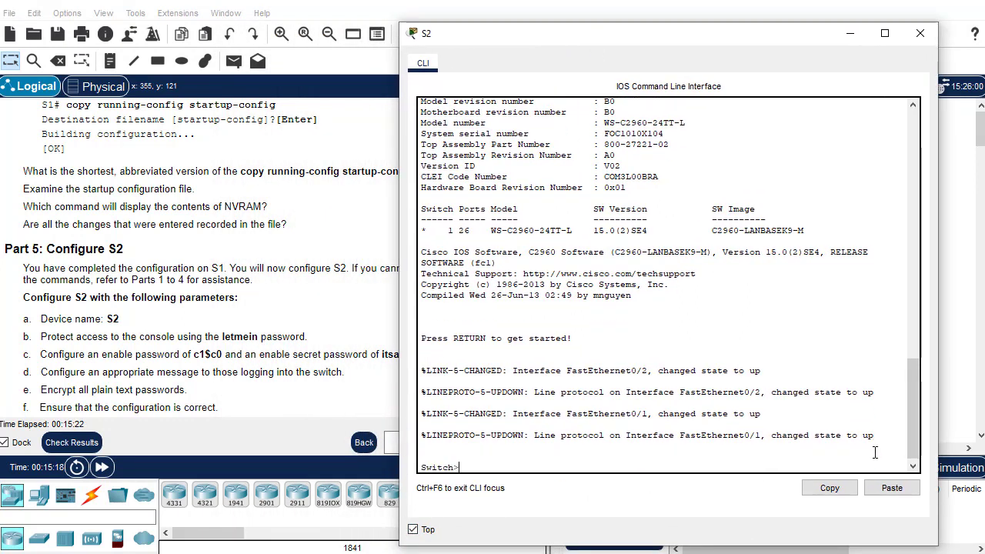
Enter privileged and global configuration mode with en and conf t, and set hostname S2
text(en)
key(Return)
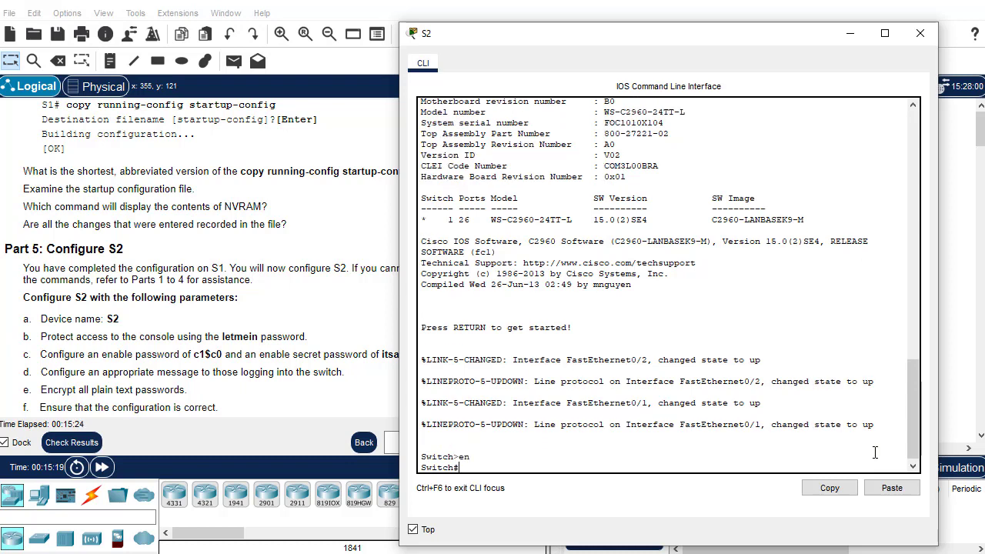
text(conf)
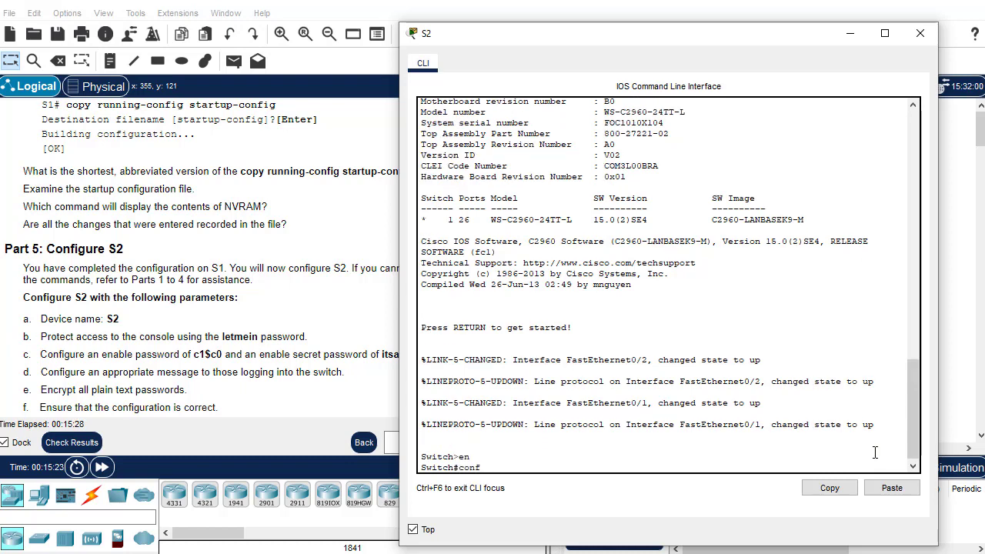
text( t)
key(Return)
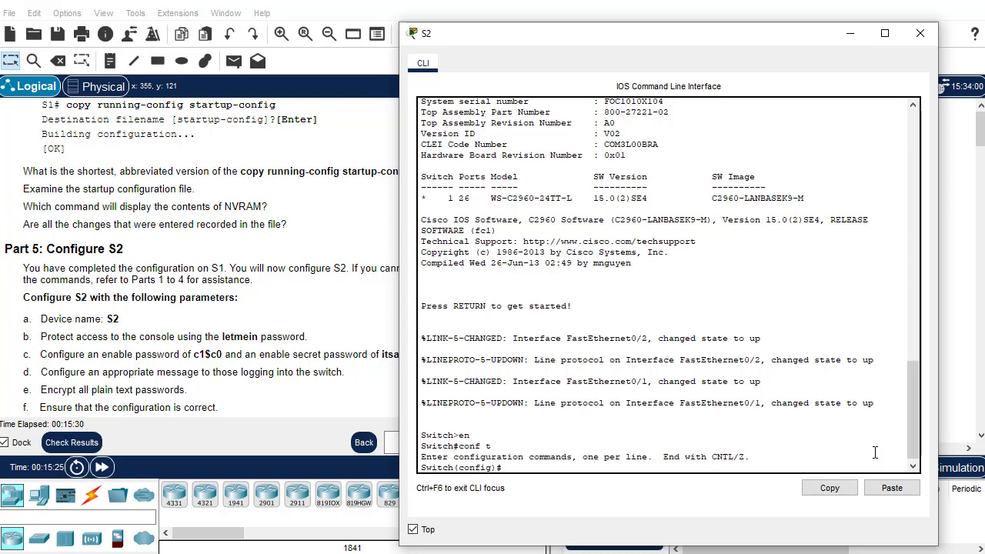
text(hostname S2)
key(Return)
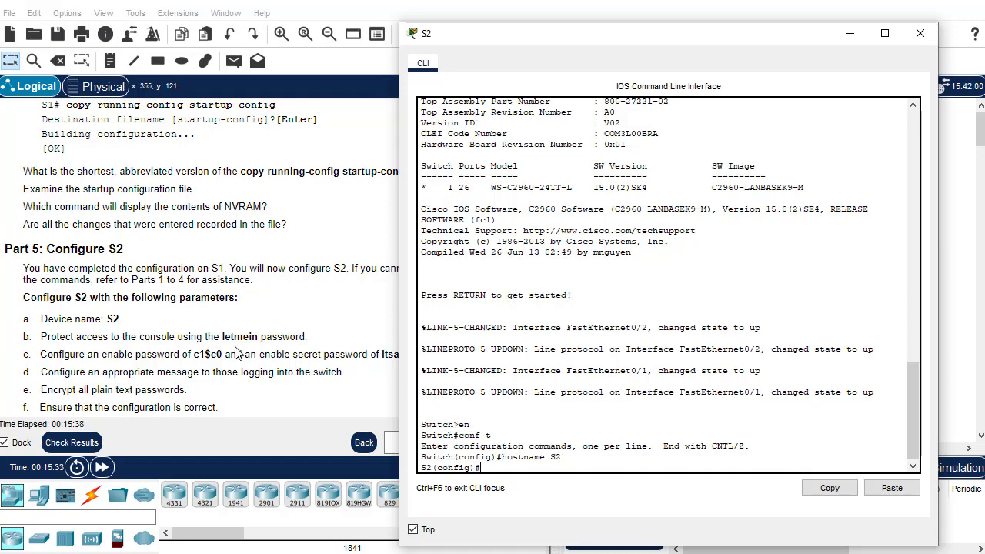
scroll(236, 353, up, 15)
scroll(199, 284, up, 5)
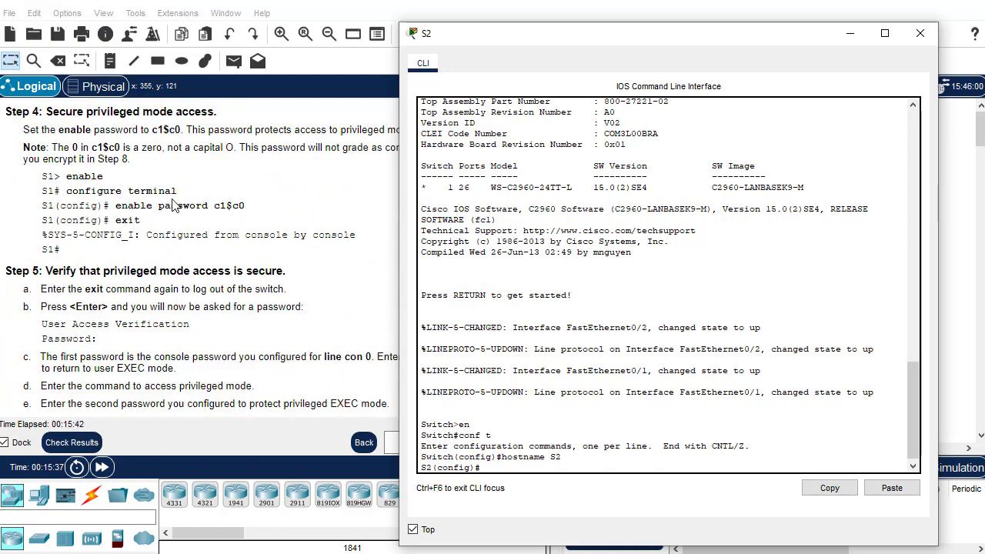
Give S2's line console 0 a password with login required, then exit to S2#
scroll(168, 203, up, 4)
scroll(171, 202, up, 2)
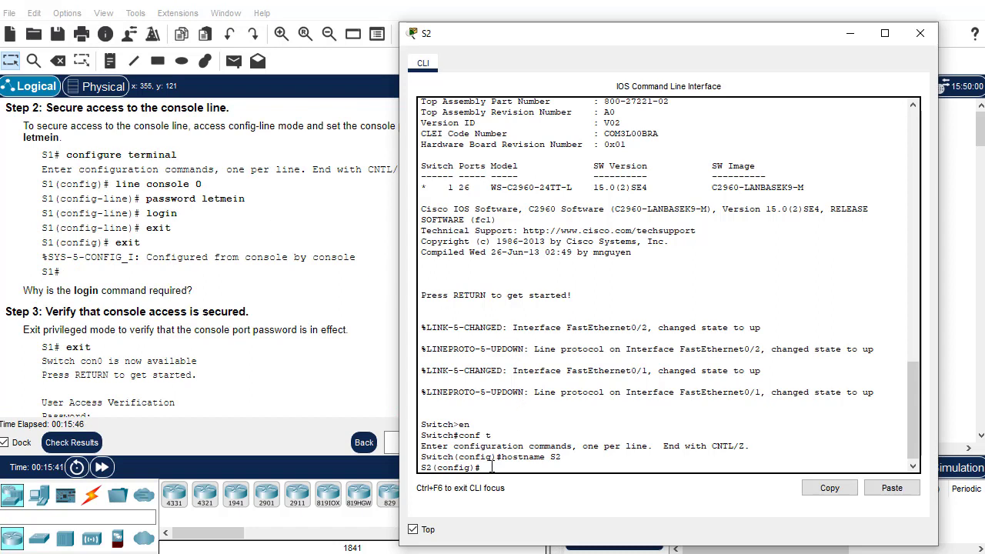
text(line console 0)
key(Return)
text(pa)
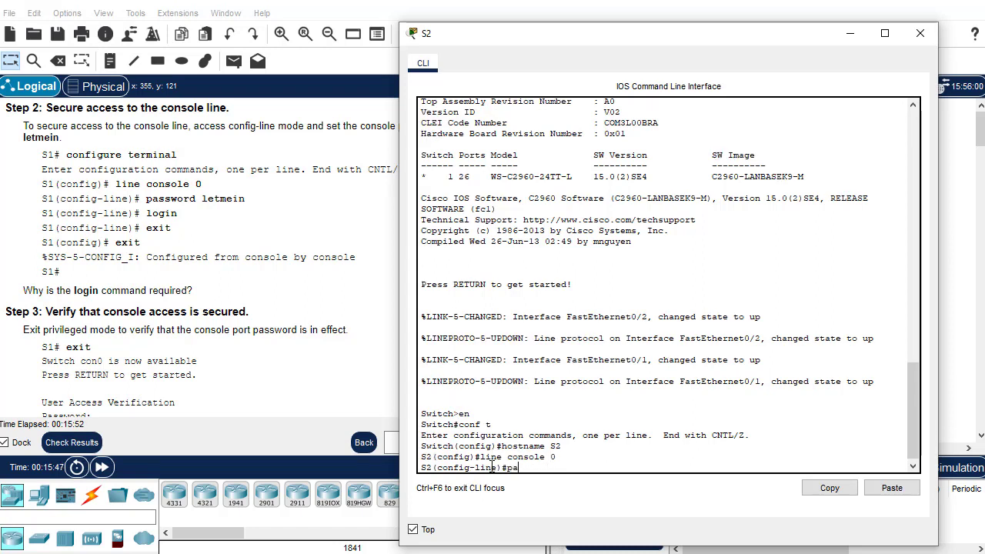
text(ssword letmein)
key(Return)
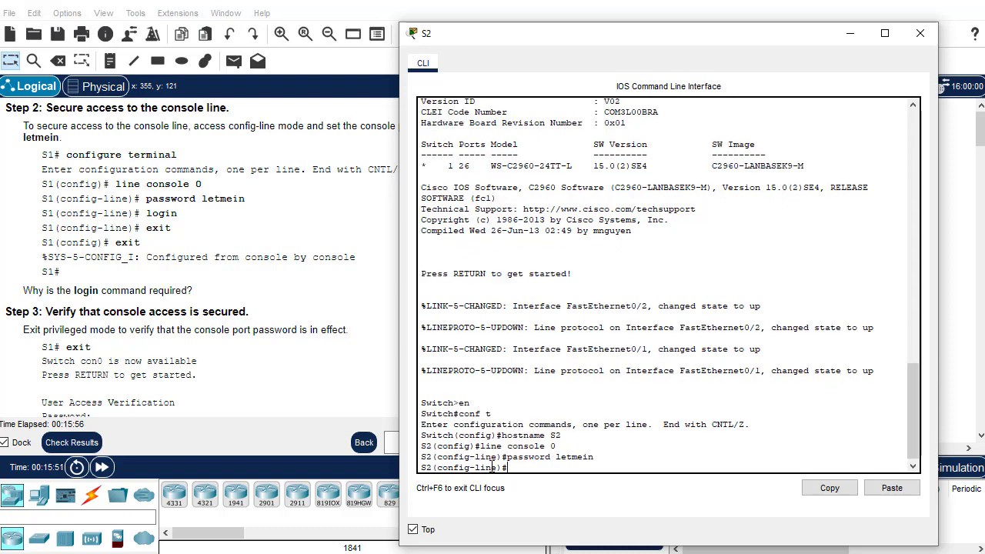
text(login)
key(Return)
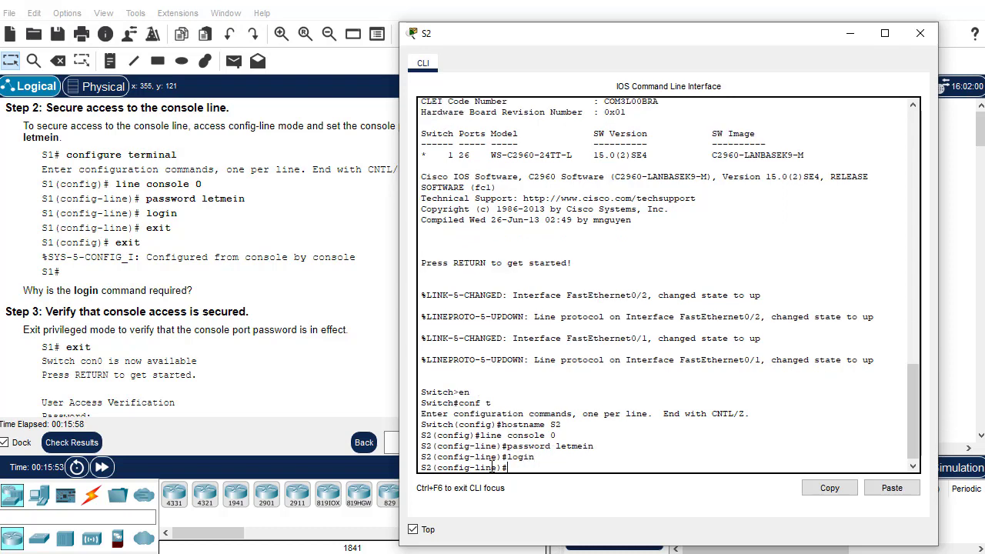
text(exit)
key(Return)
text(exit)
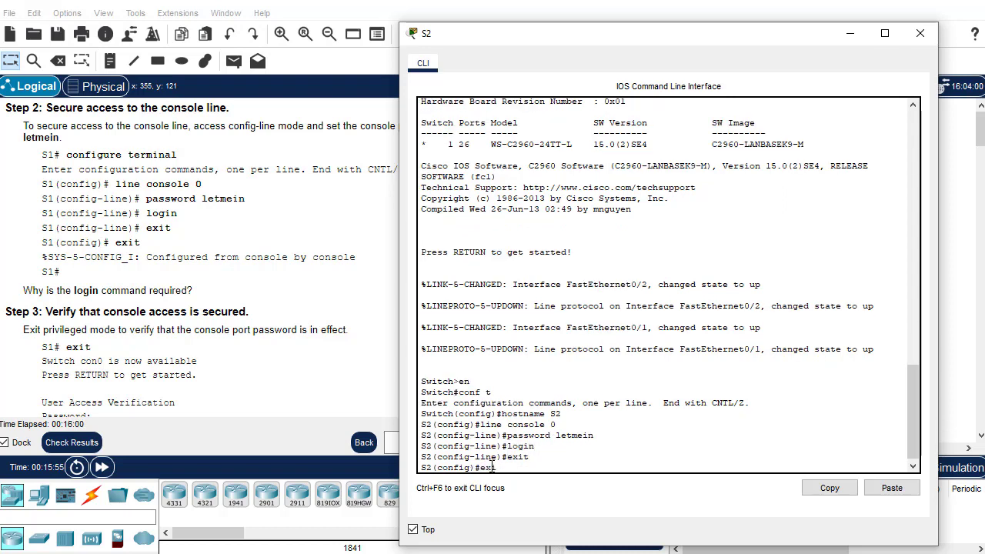
key(Return)
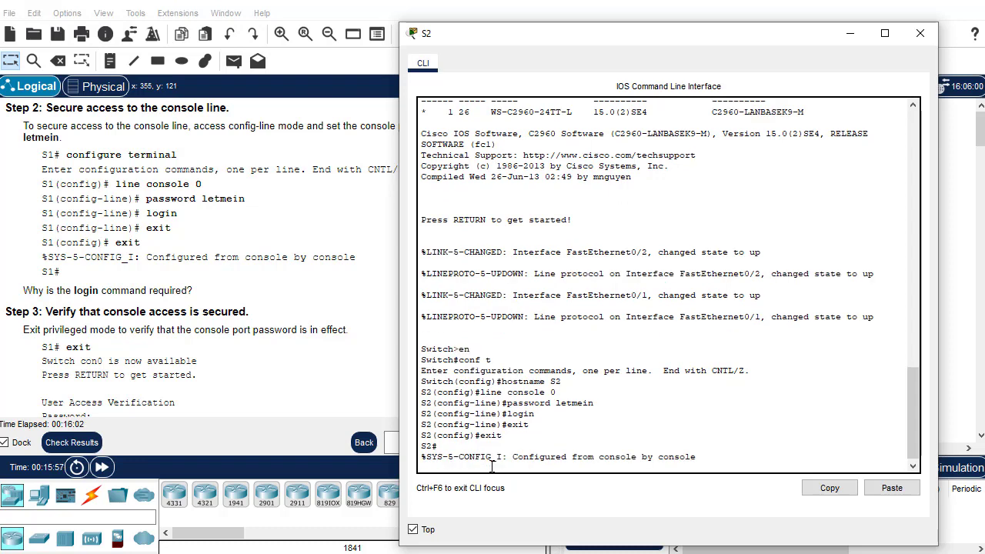
key(Return)
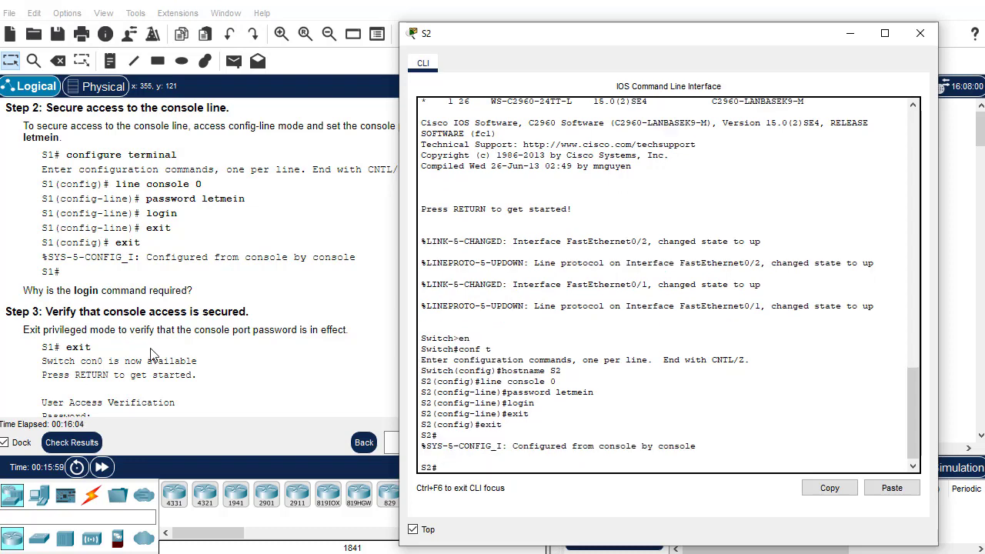
scroll(164, 363, down, 1)
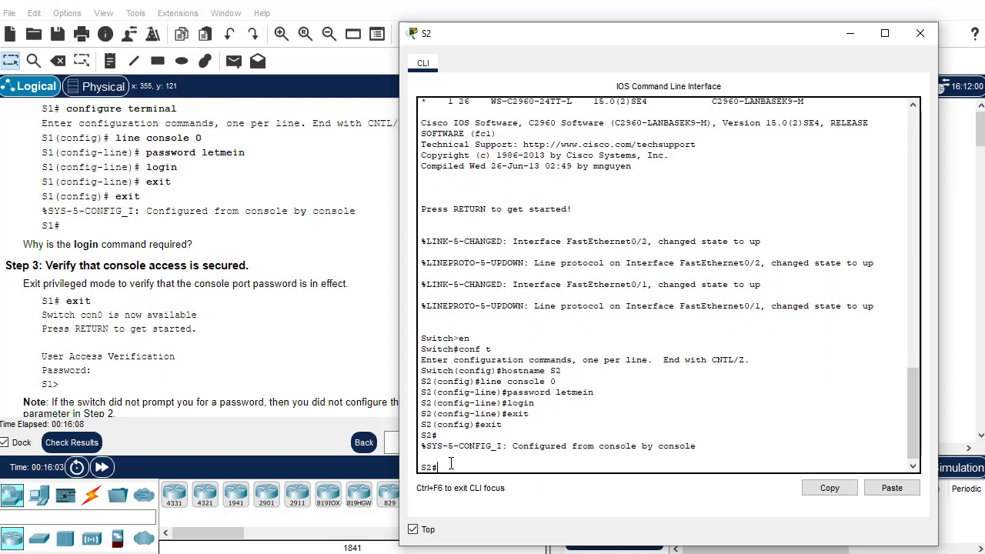
Log out and back in with the console password, then enter global configuration mode
text(xit)
key(Return)
key(Return)
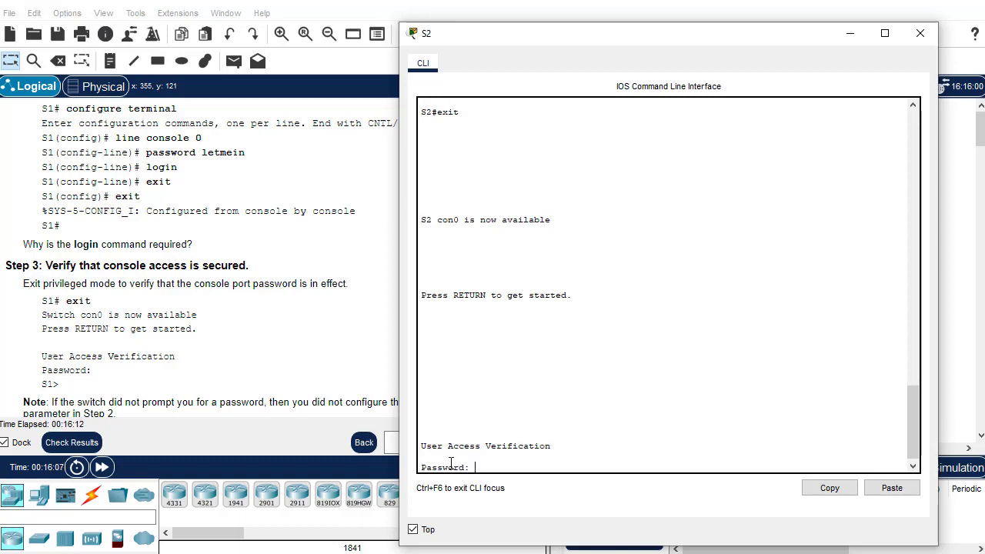
key(Return)
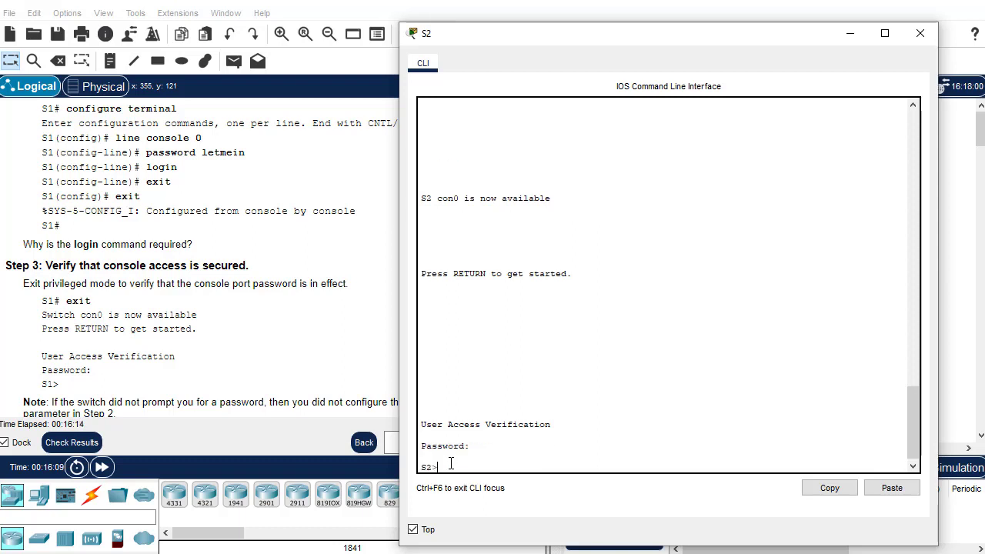
scroll(213, 398, down, 2)
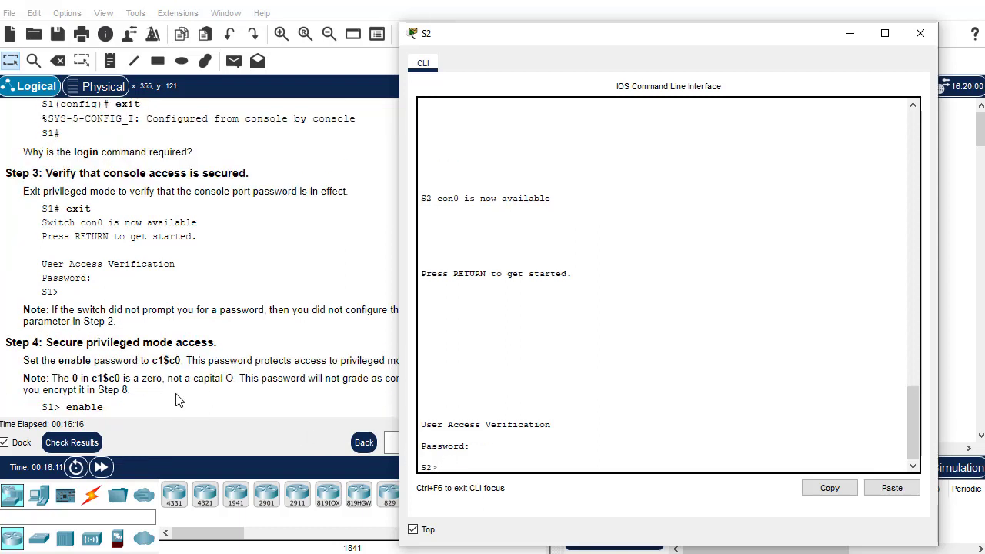
scroll(174, 394, down, 1)
scroll(174, 394, down, 1)
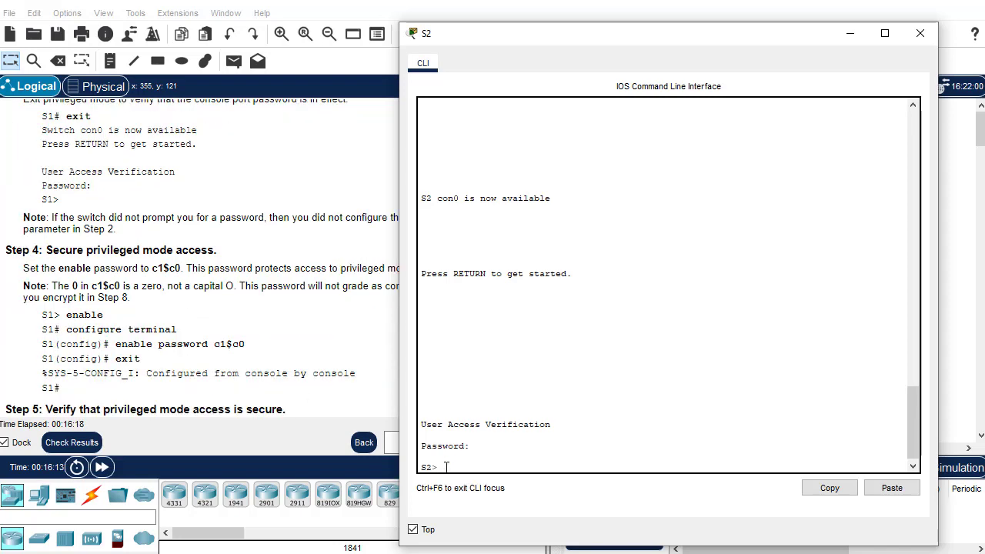
text(en)
key(Return)
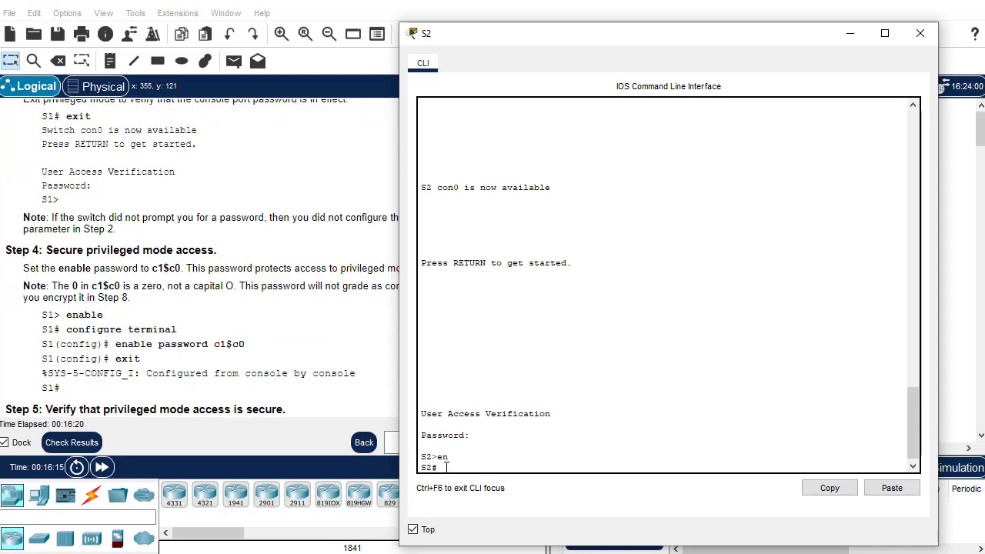
text(conf t)
key(Return)
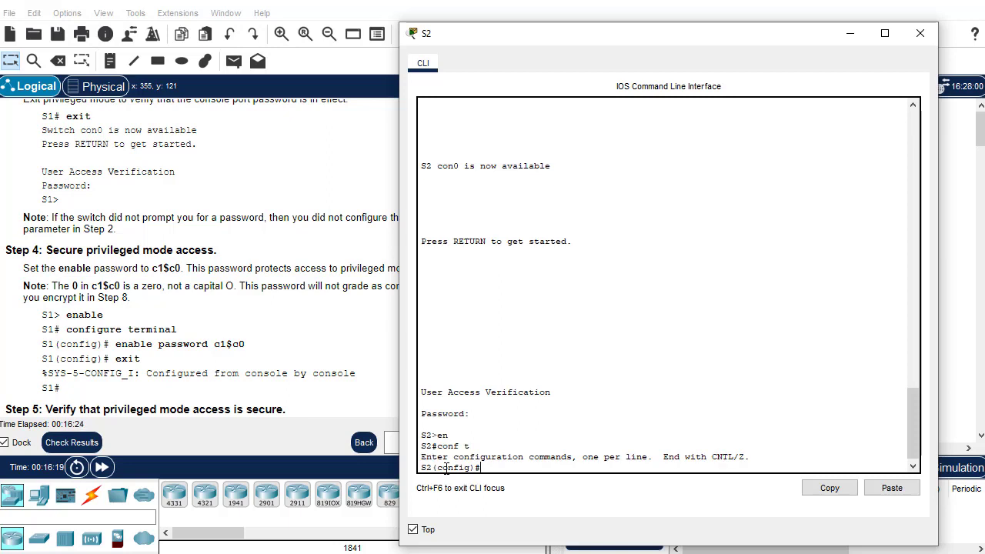
Set S2's enable password in global configuration mode and return to privileged mode
text(enable password c1$)
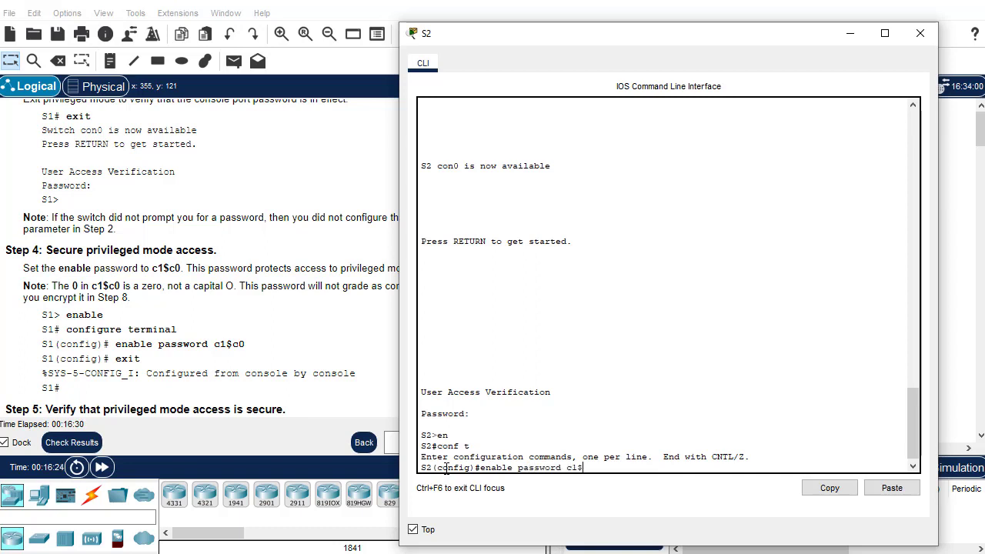
text(c0)
key(Return)
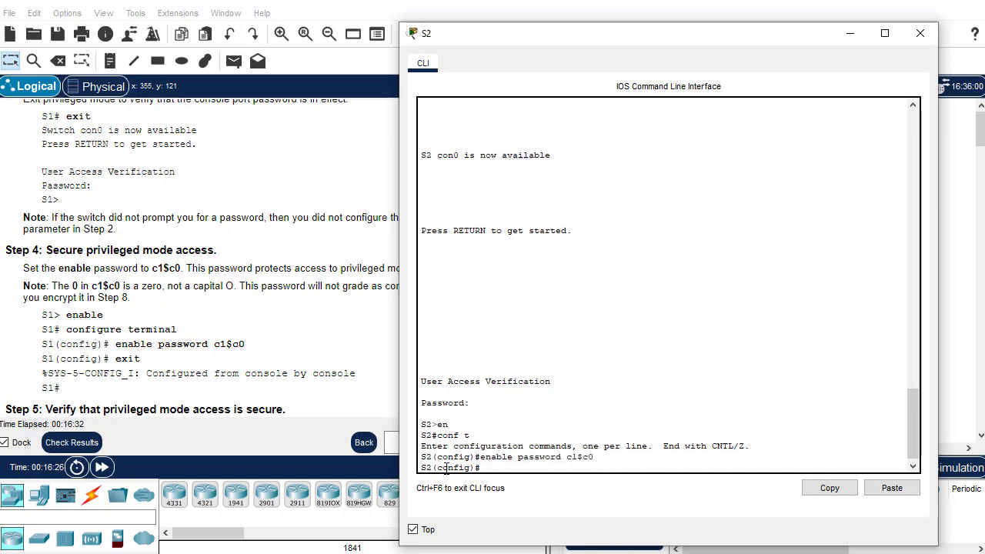
text(exit)
key(Return)
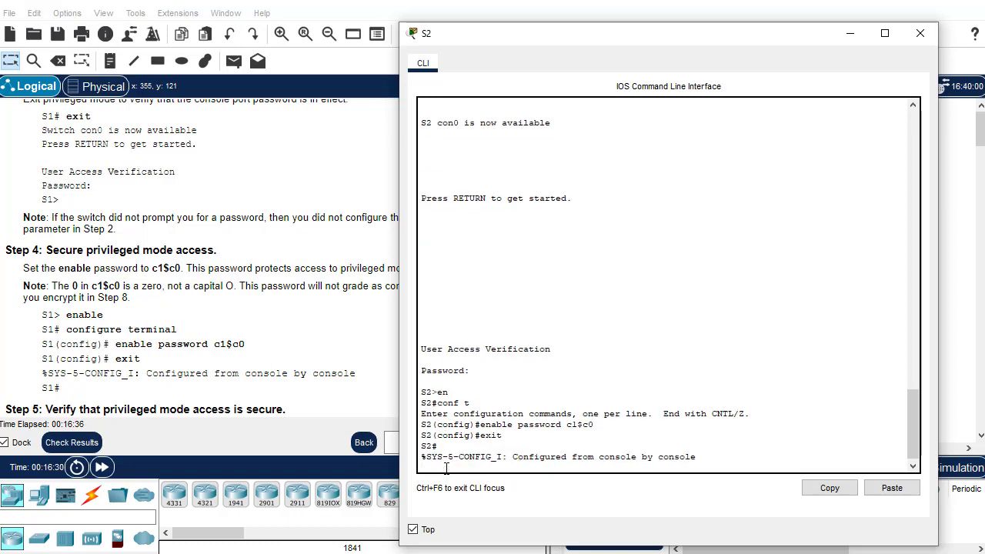
key(Return)
scroll(206, 389, down, 2)
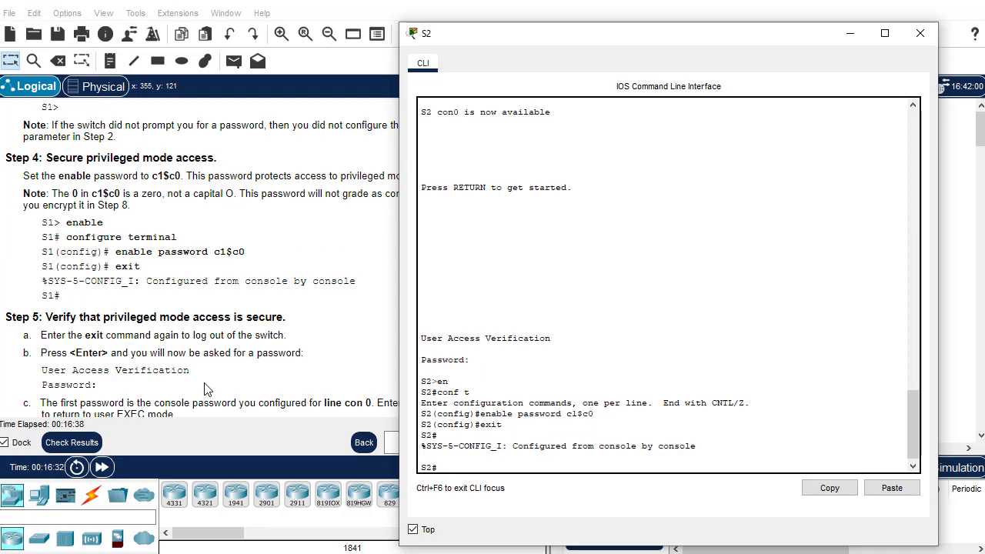
scroll(207, 389, down, 3)
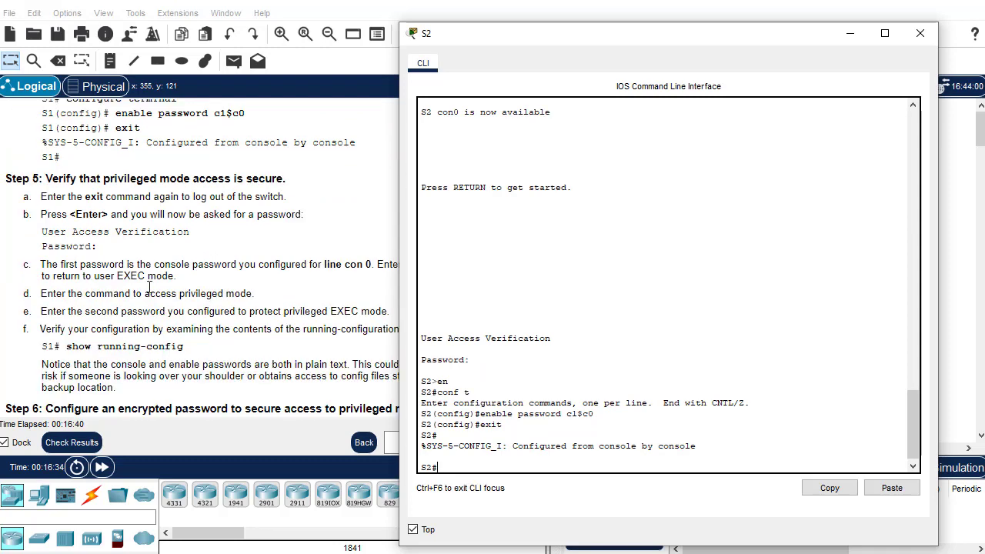
scroll(93, 346, down, 3)
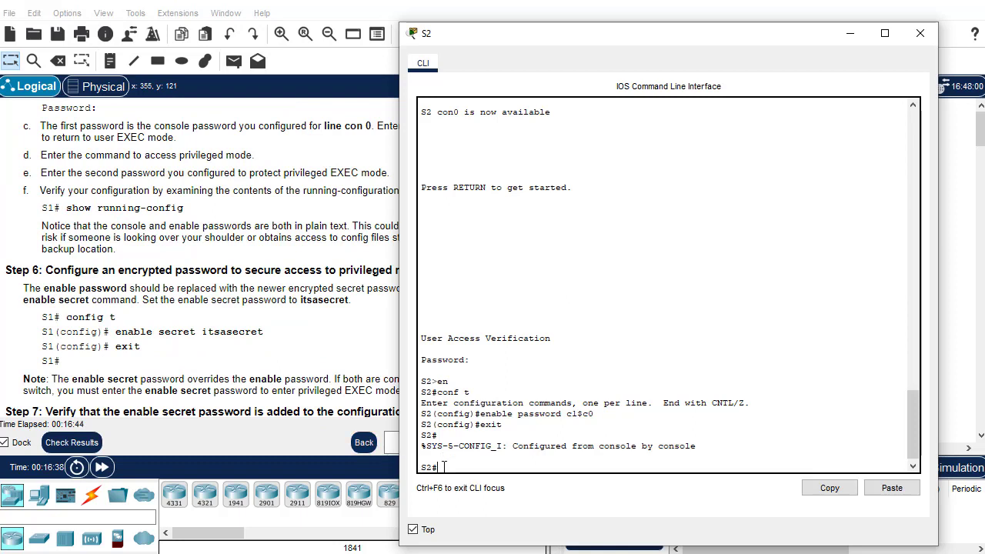
text(enable secret itsasecret)
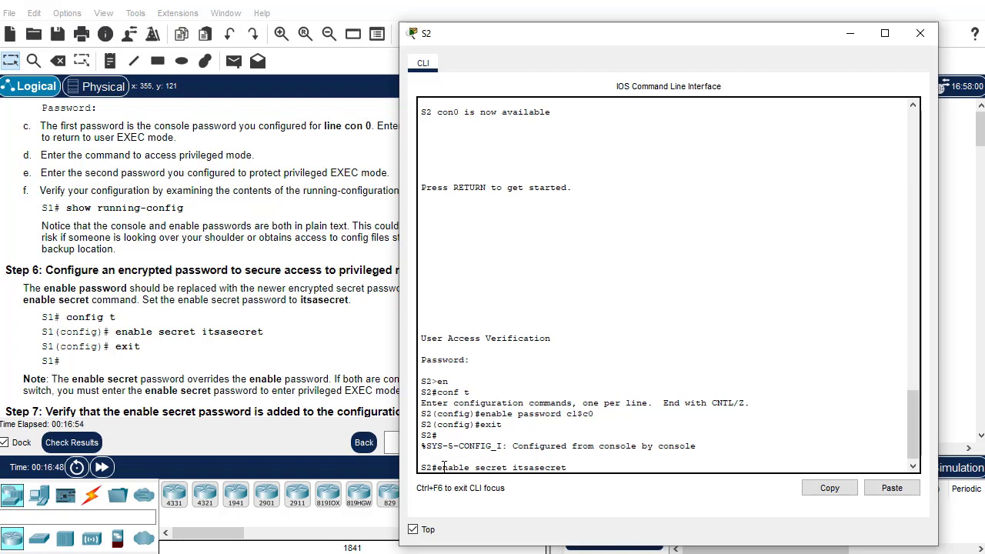
Re-enter conf t on S2, set the enable secret password, and exit back to S2#
key(BackSpace)
key(BackSpace)
key(BackSpace)
key(BackSpace)
key(BackSpace)
key(BackSpace)
key(BackSpace)
key(BackSpace)
key(BackSpace)
key(BackSpace)
key(BackSpace)
key(BackSpace)
key(BackSpace)
key(BackSpace)
key(BackSpace)
key(BackSpace)
key(BackSpace)
key(BackSpace)
key(BackSpace)
key(BackSpace)
text(conf t)
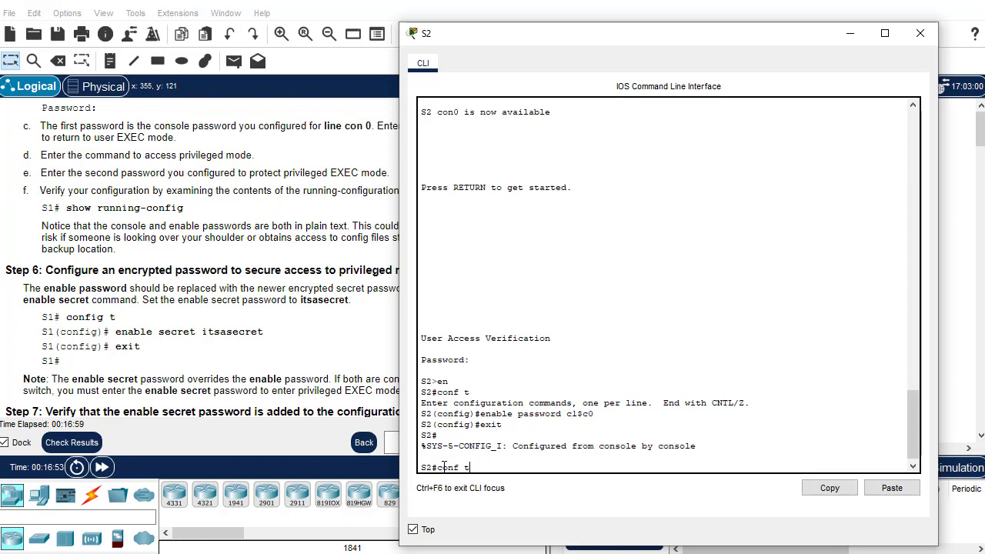
key(Return)
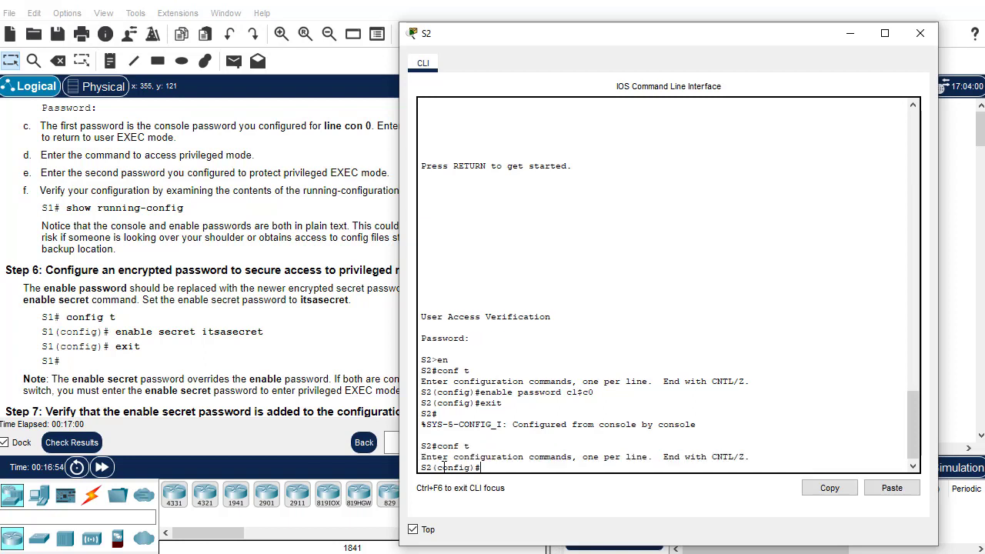
text(enable secret its)
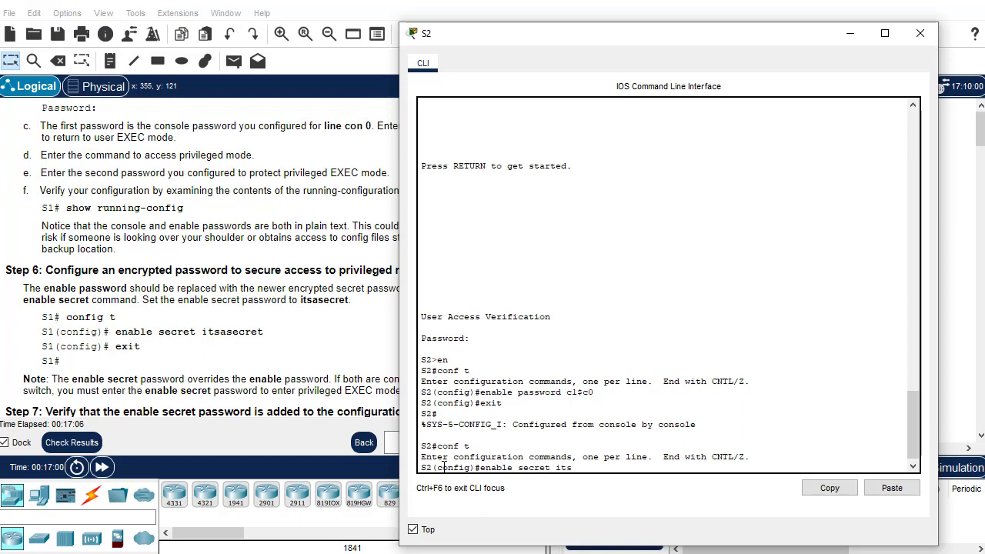
text(asecret)
key(Return)
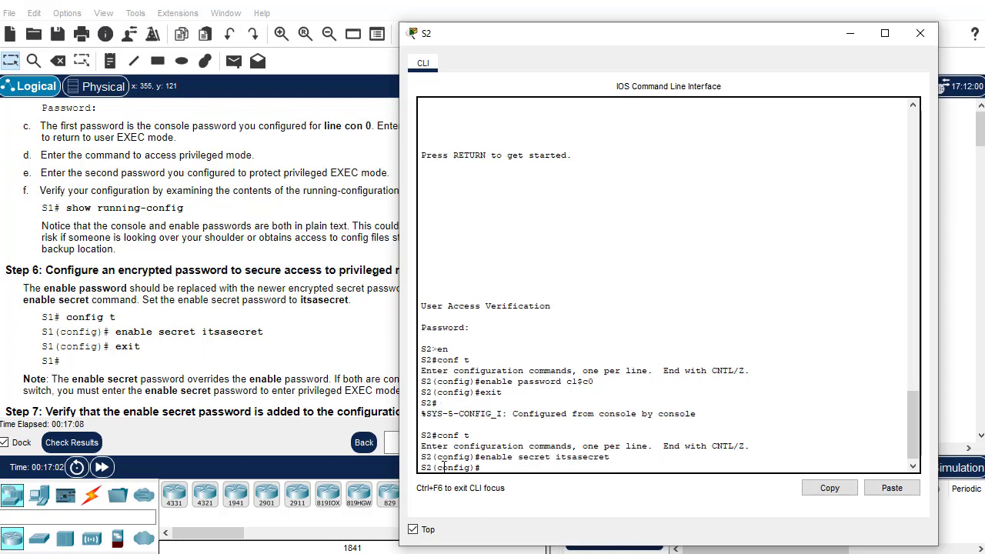
text(exit)
key(Return)
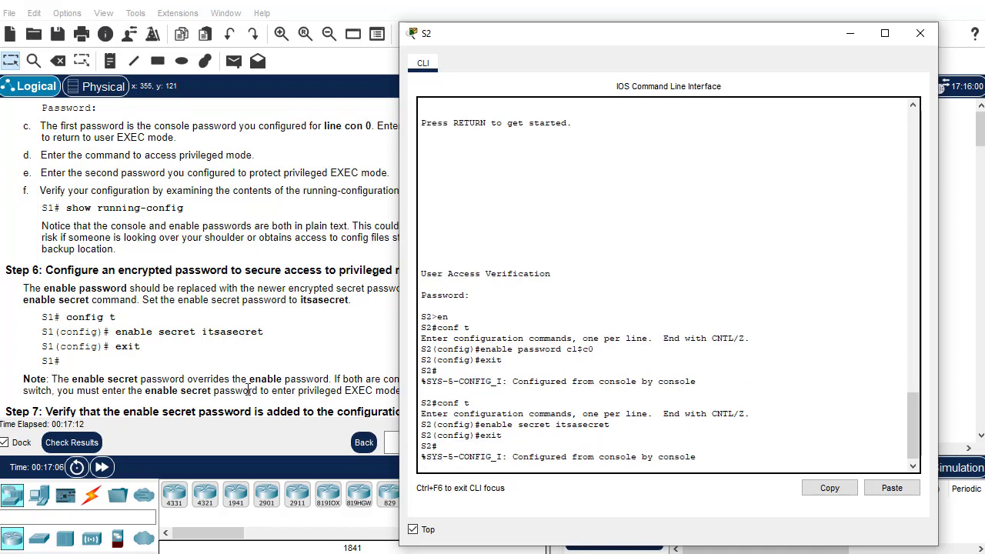
scroll(227, 378, down, 3)
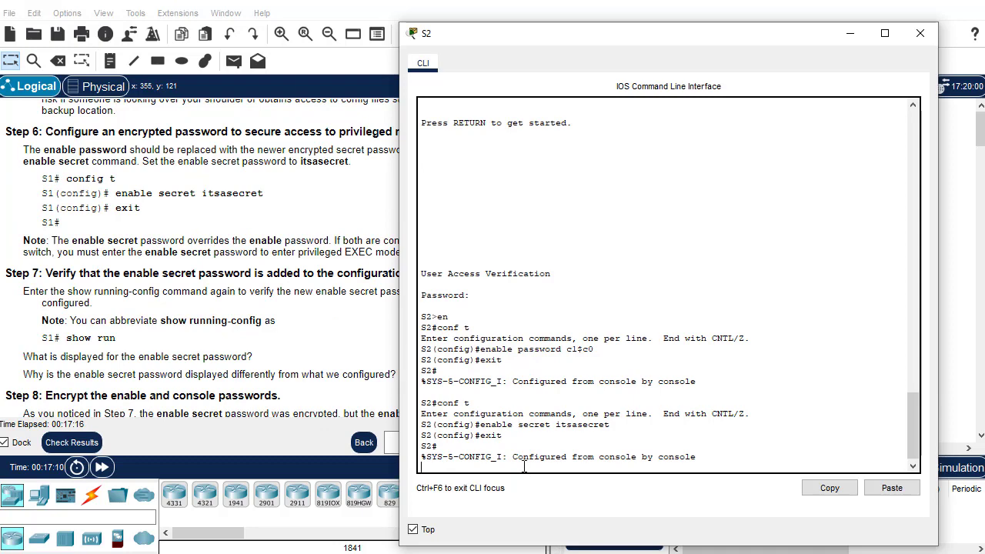
key(Return)
Run show run on S2 to confirm the enable secret appears as a type 5 hash
text(show )
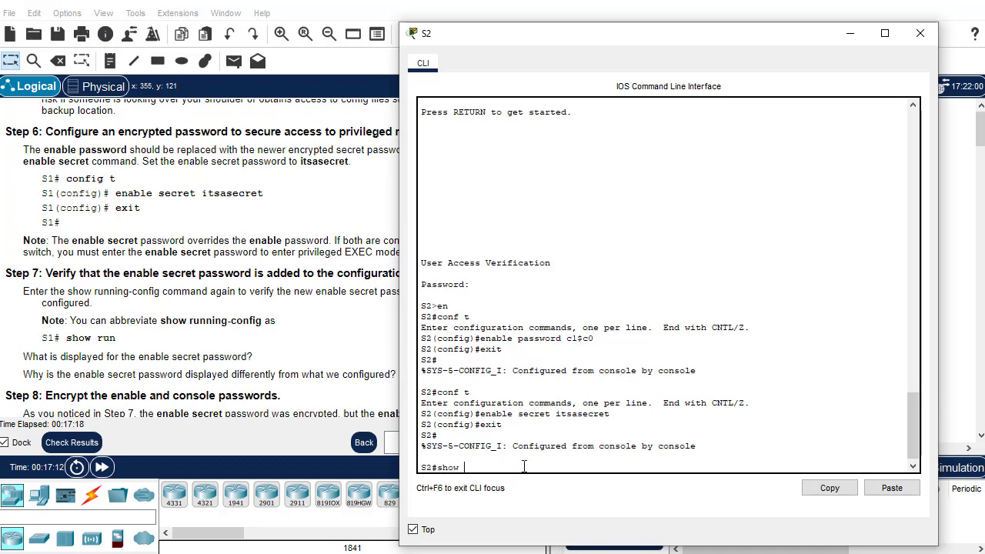
text(run)
key(Return)
key(q)
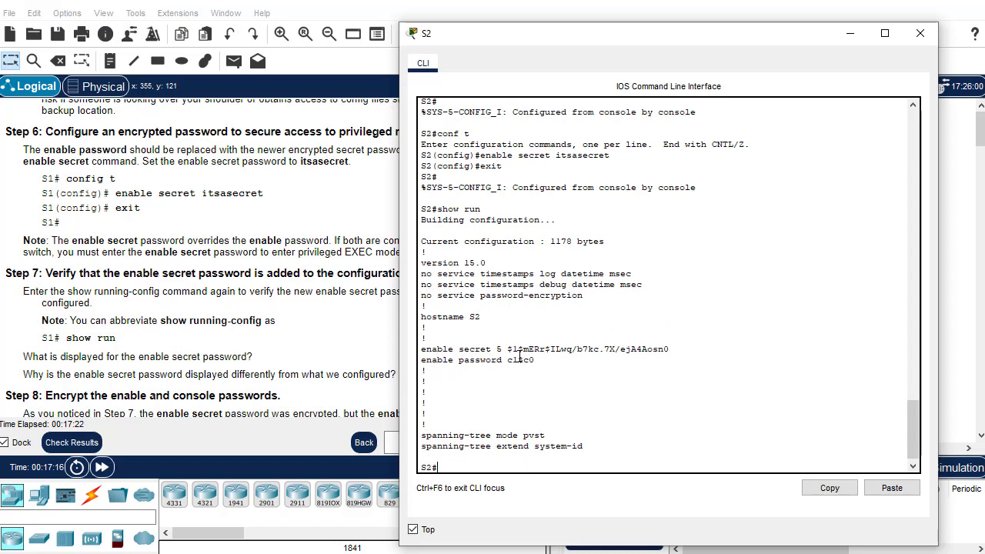
scroll(194, 369, down, 3)
scroll(165, 372, down, 3)
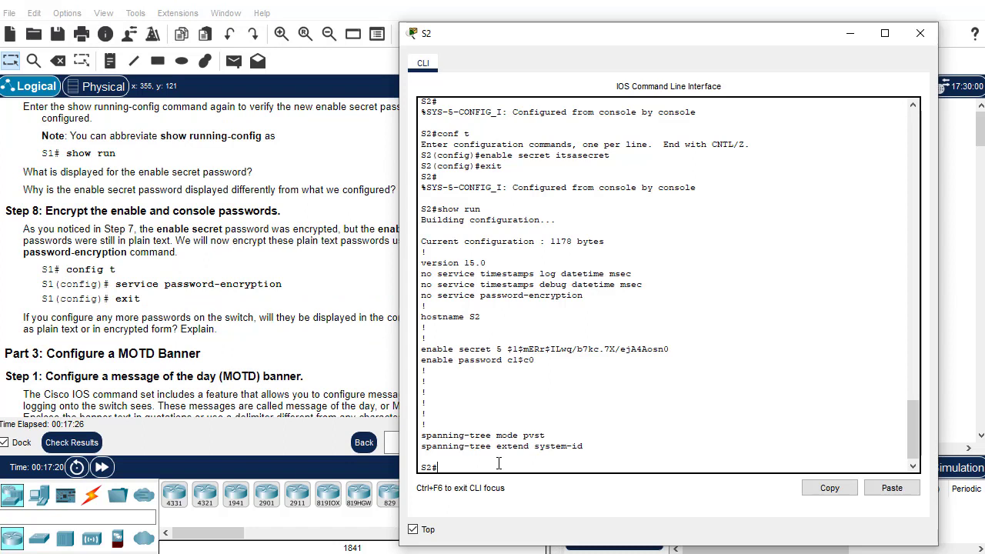
text(service password)
Clear the partial line, enable service password-encryption on S2 under conf t, and exit
key(BackSpace)
key(BackSpace)
key(BackSpace)
key(BackSpace)
key(BackSpace)
key(BackSpace)
key(BackSpace)
key(BackSpace)
key(BackSpace)
key(BackSpace)
key(BackSpace)
key(BackSpace)
key(BackSpace)
key(BackSpace)
key(BackSpace)
key(BackSpace)
key(BackSpace)
text(conf t)
key(Return)
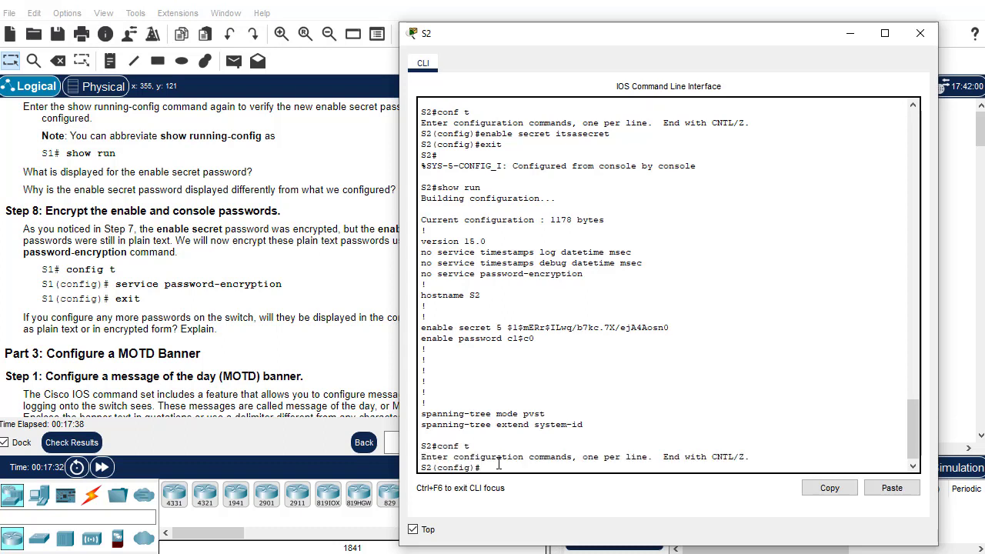
text(service password-en)
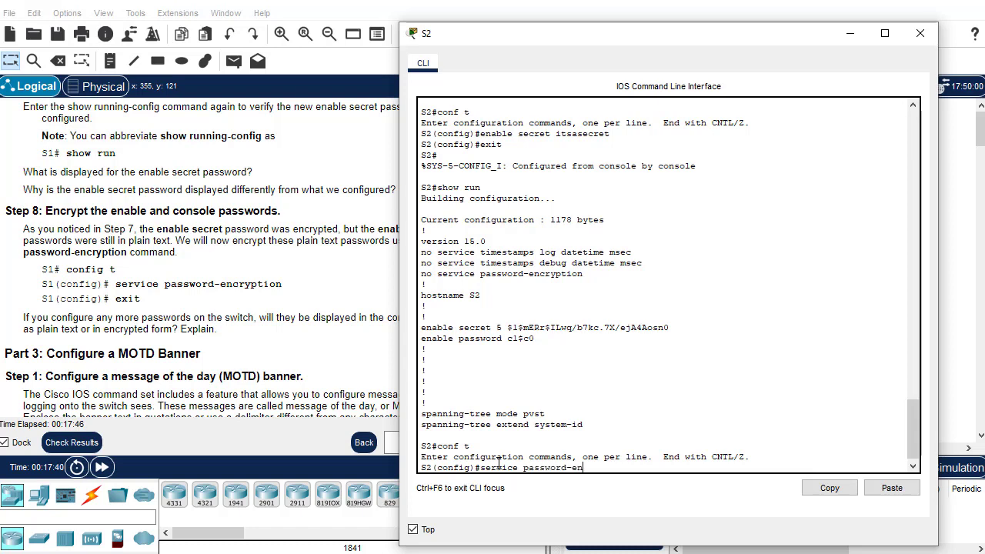
text(cryption)
key(Return)
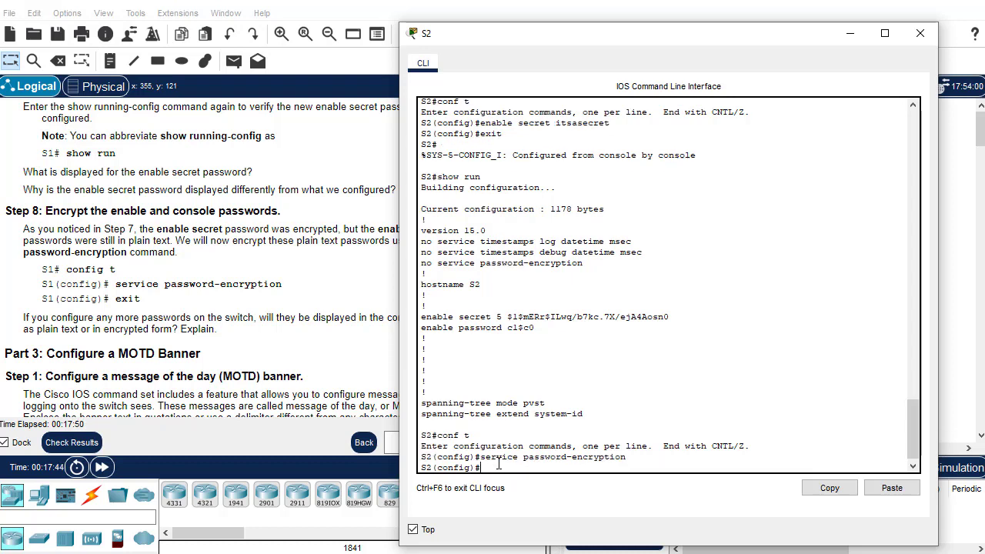
text(exit)
key(Return)
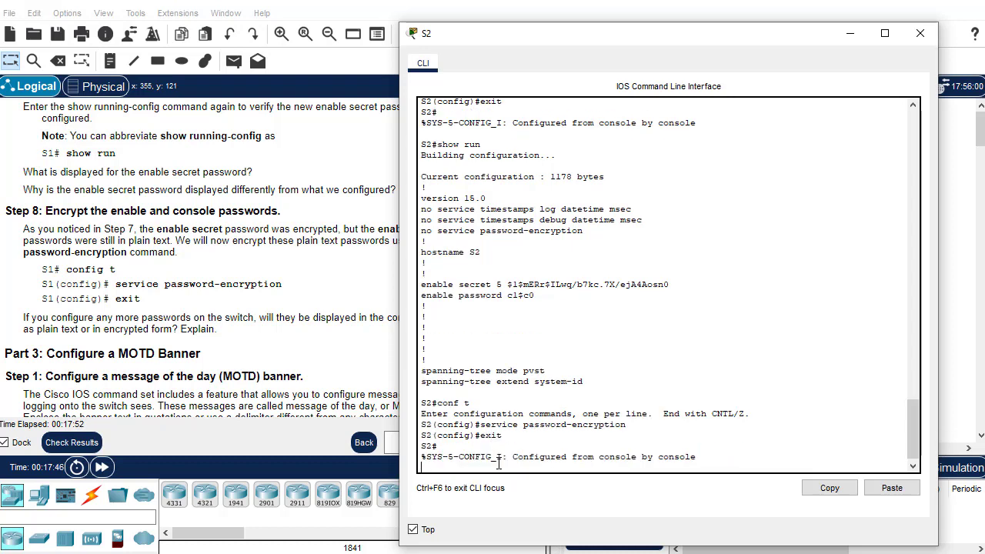
scroll(255, 373, down, 3)
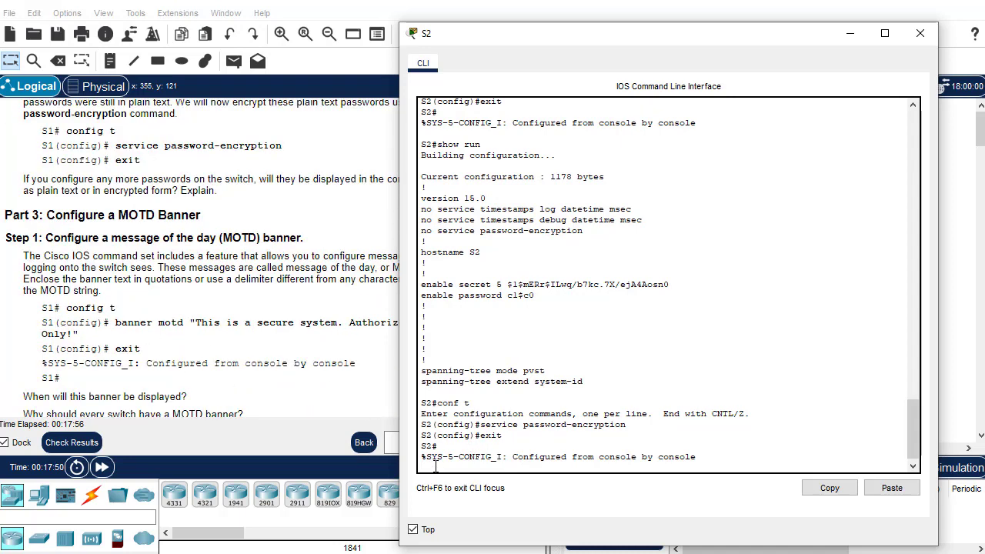
In global config on S2, set banner motd "This is a secure system. Authorized Access Only!" and exit
key(Return)
text(b)
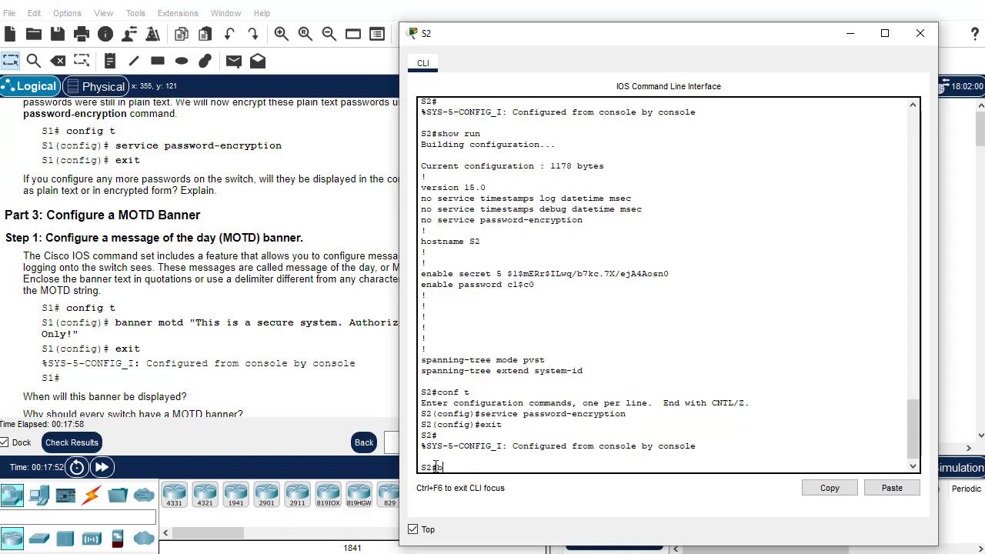
key(BackSpace)
text(conf t)
key(Return)
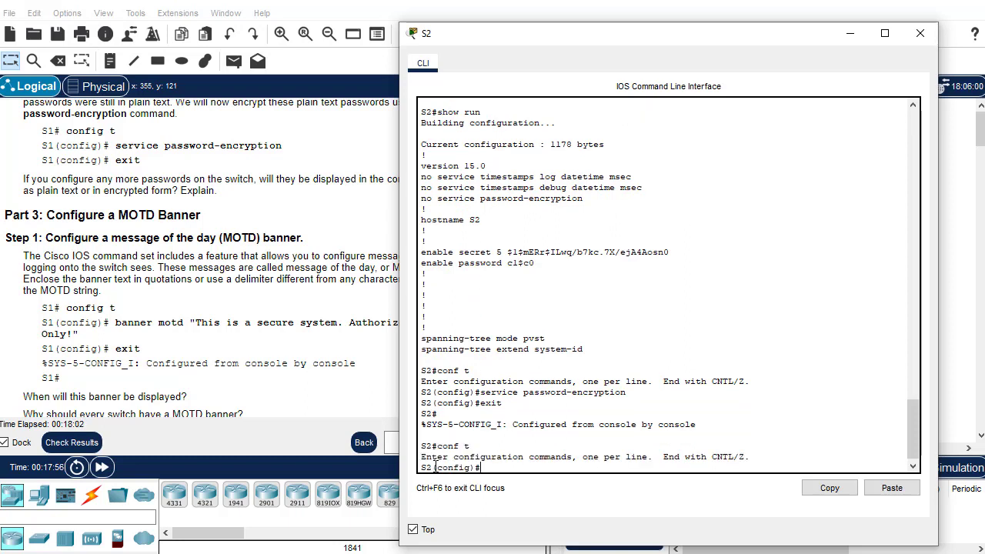
text(banner motd "This i)
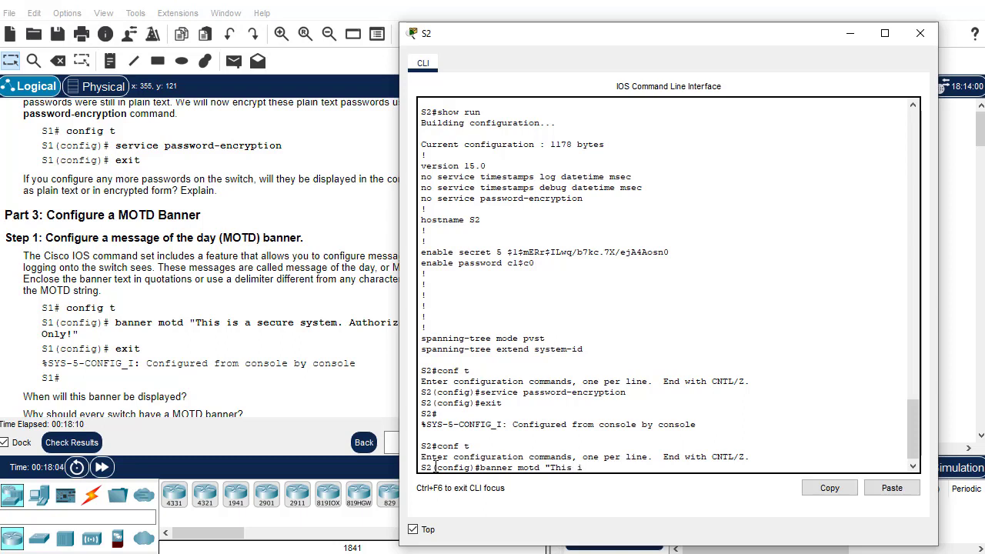
text(s a secure system. A)
drag(494, 37, 567, 39)
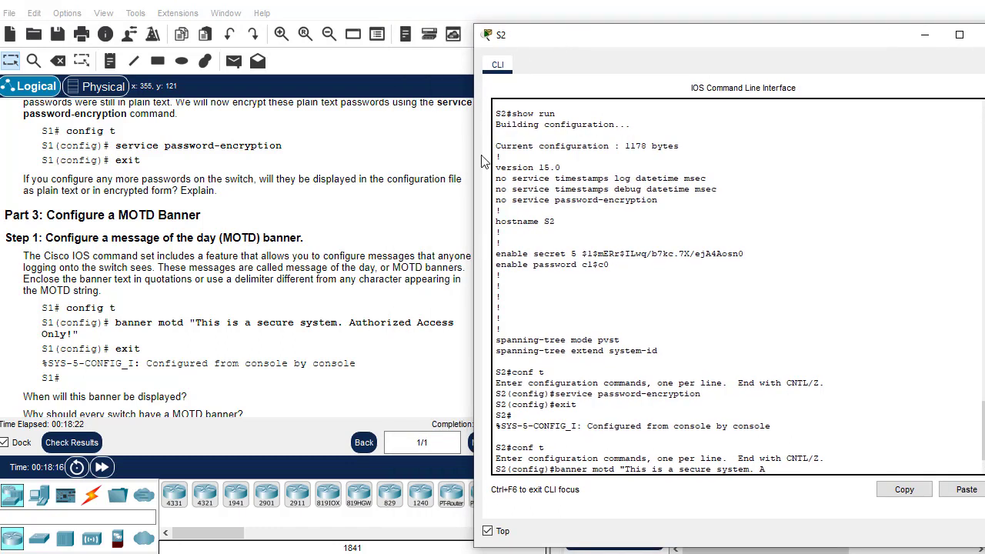
text(uthorized Access Only)
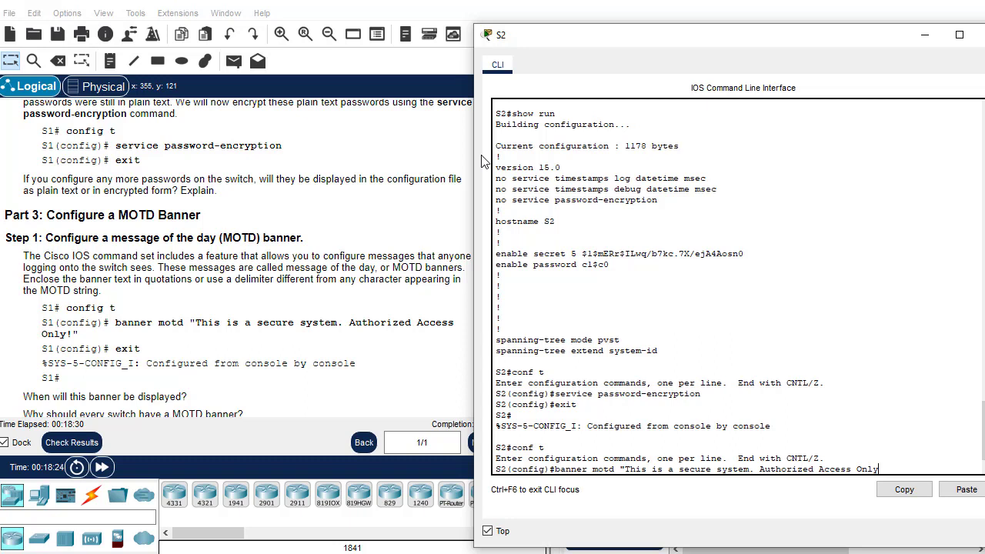
text(!)
text(")
key(Return)
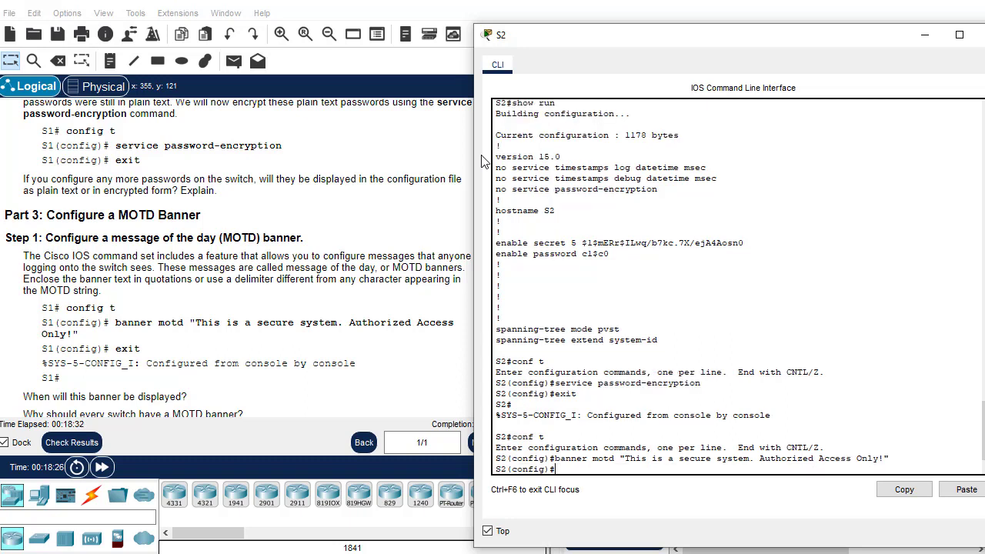
text(exit)
key(Return)
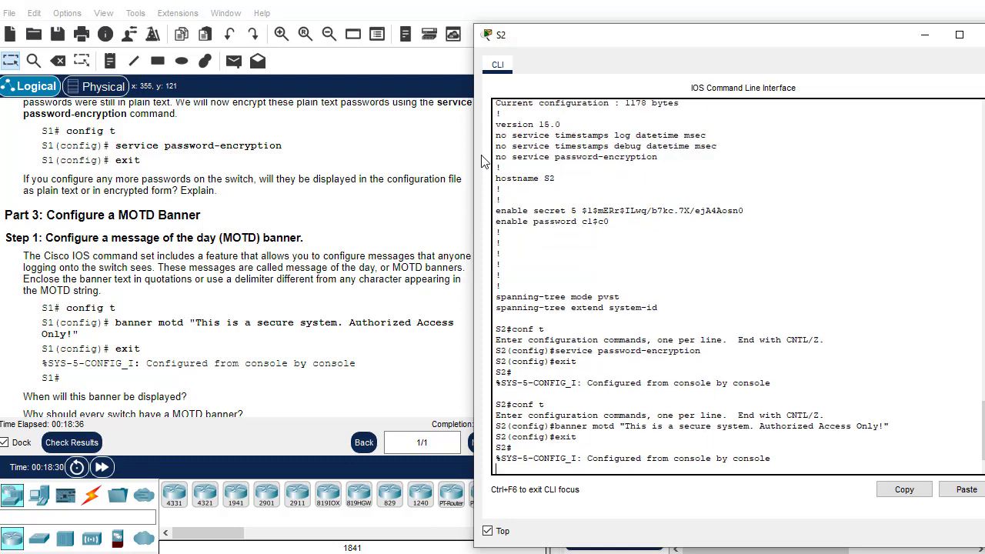
scroll(316, 338, down, 5)
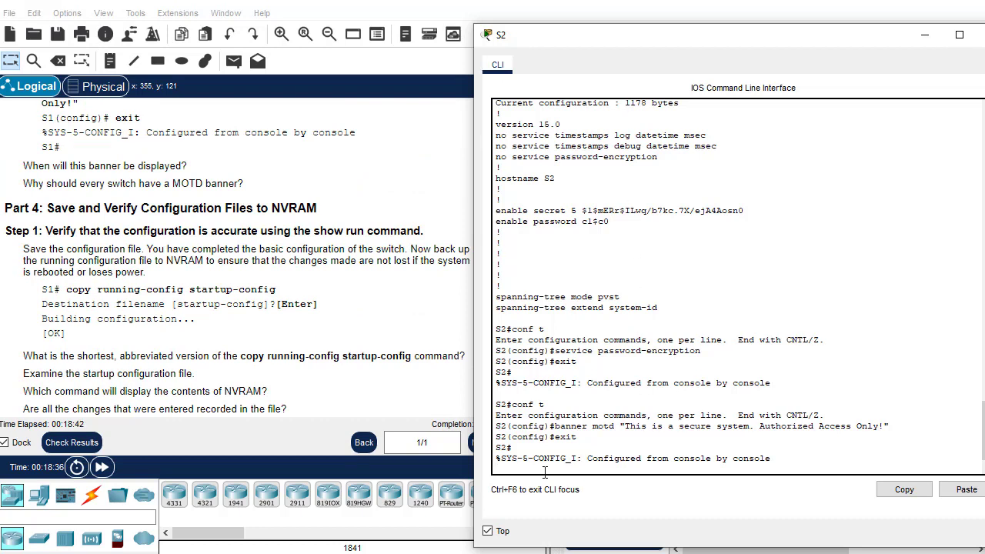
Save S2's running-config to startup-config with the default filename, then close S2's terminal
key(Return)
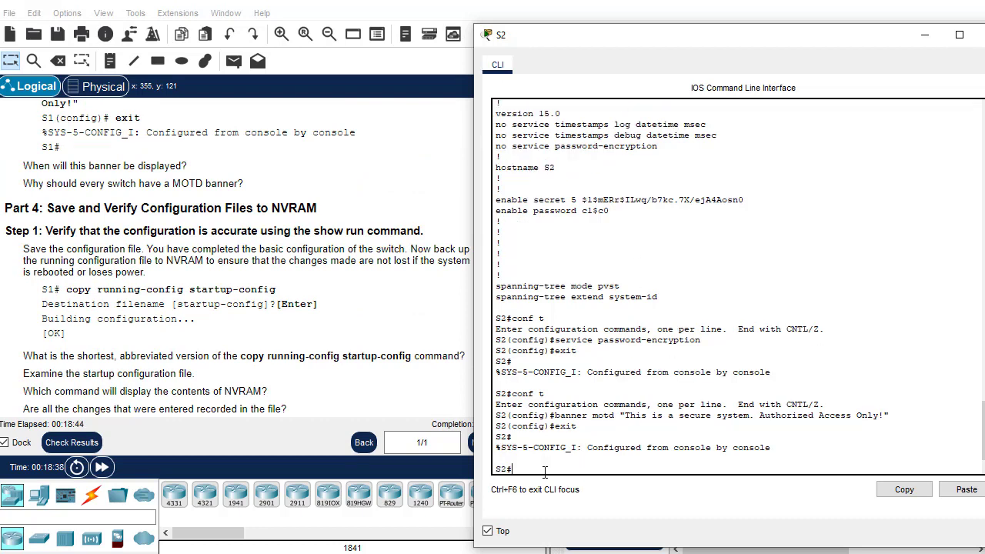
text(copy running-config startu)
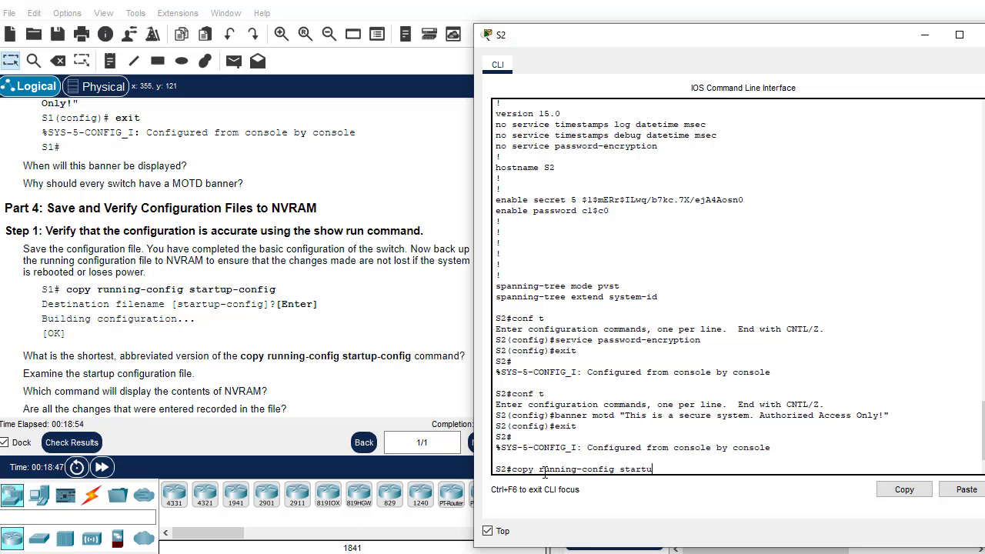
text(p-config)
key(Return)
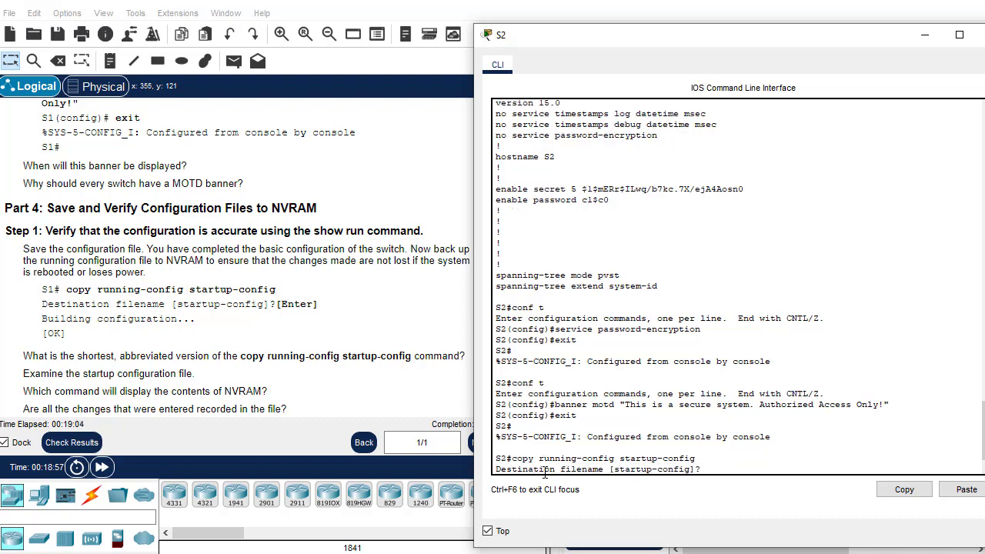
key(Return)
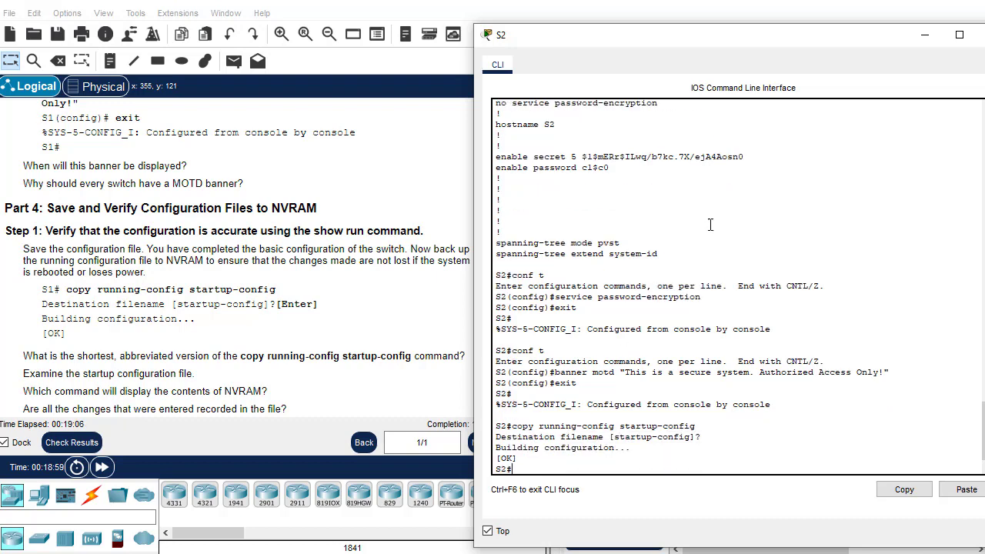
click(980, 35)
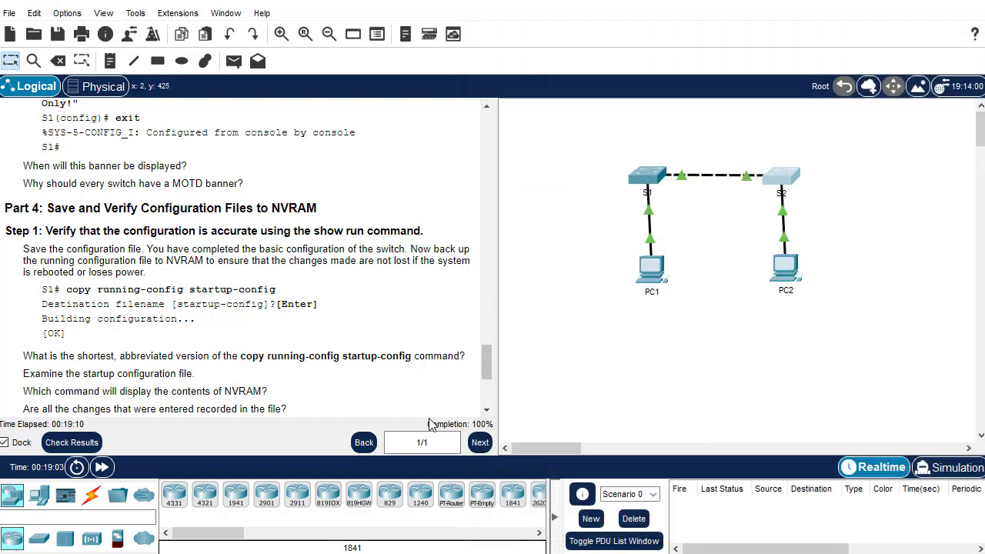
Review the activity results' assessment items and connectivity tests, confirming a 72/72 score
click(72, 442)
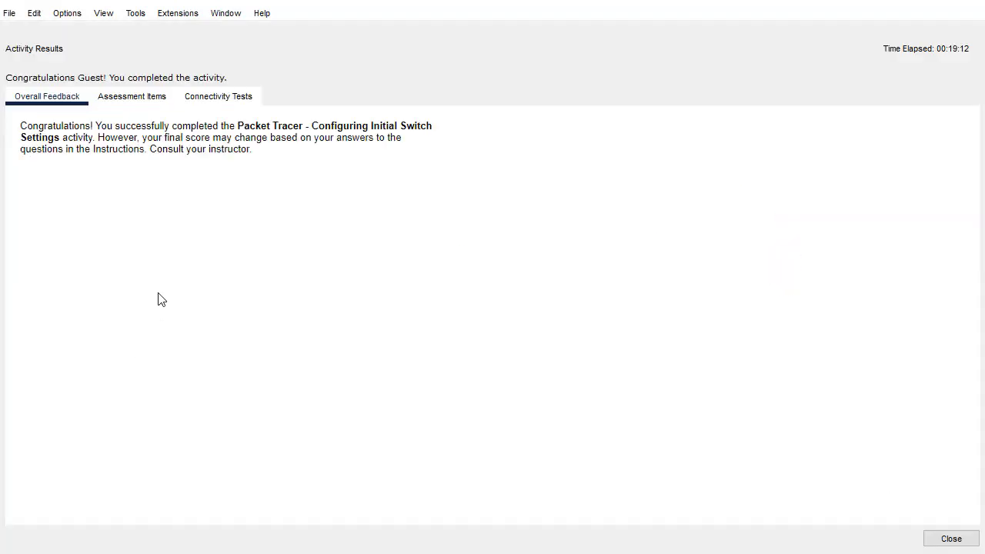
click(129, 98)
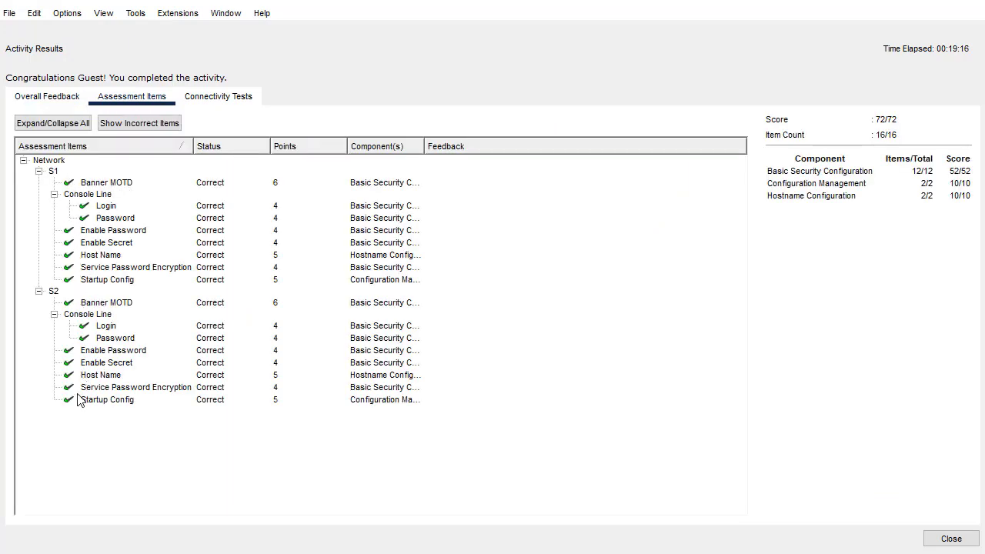
click(220, 106)
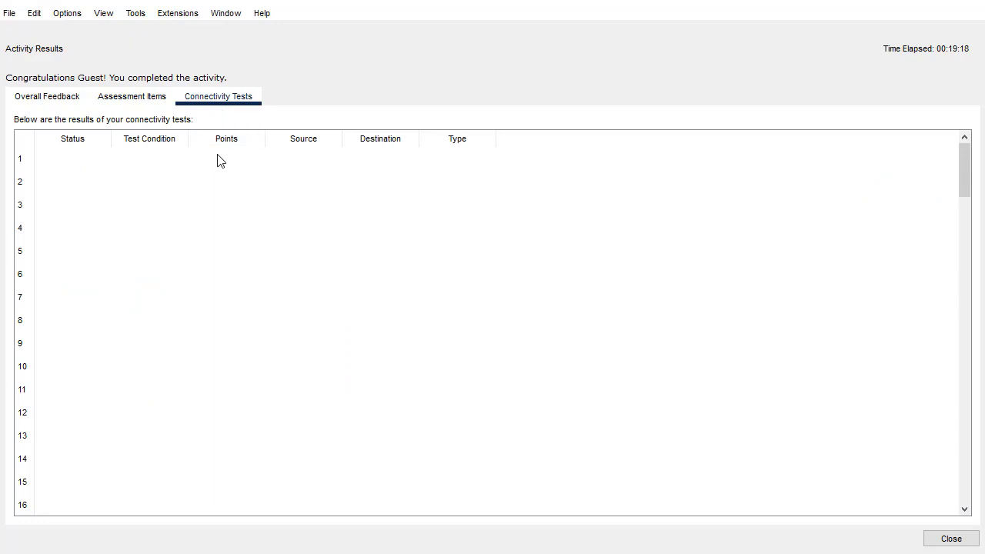
click(51, 103)
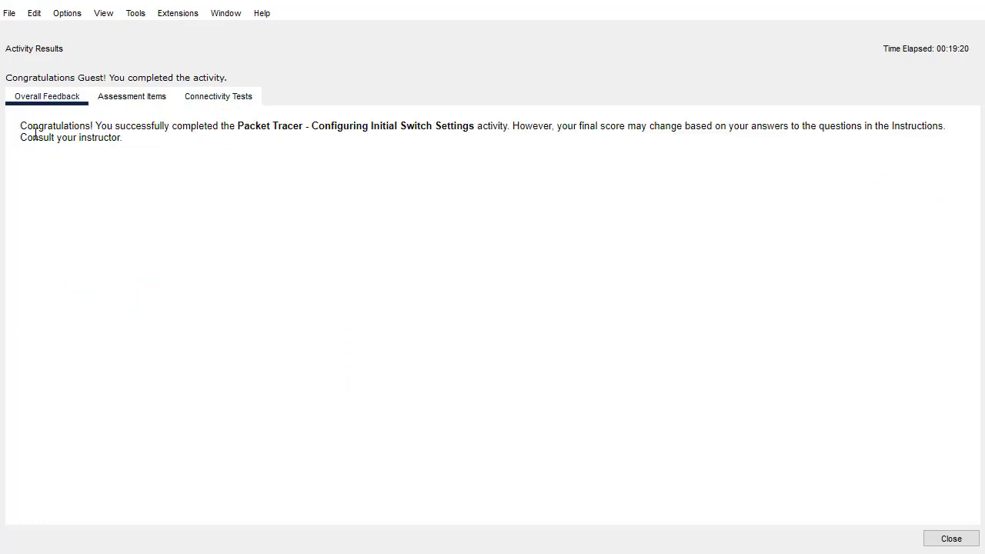